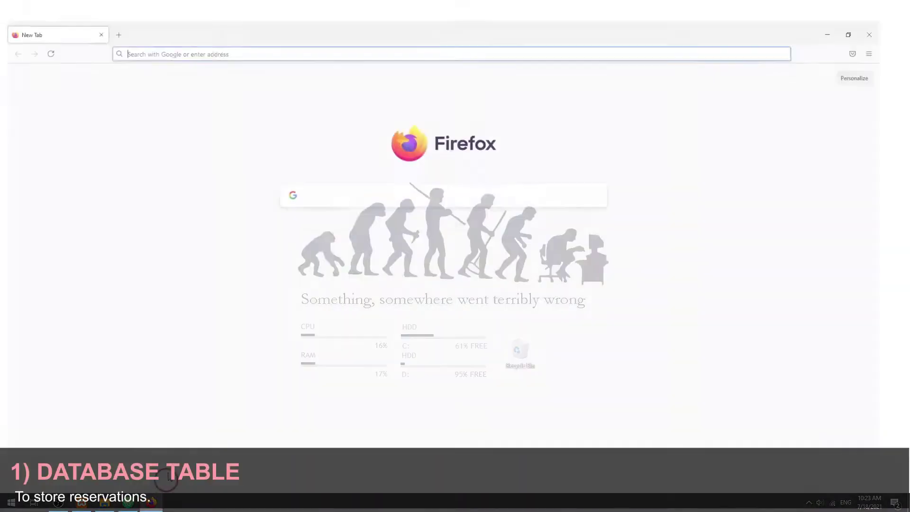
In phpMyAdmin's test database, start a four-column reservation table with res_id as auto-increment primary key
{"action": "left_click", "coordinate": [199, 30]}
{"action": "type", "text": "localhost/pma/"}
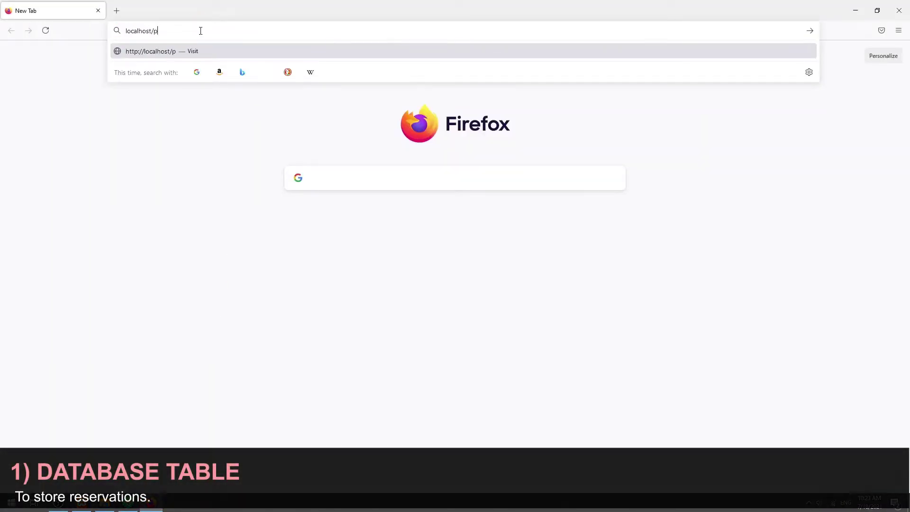
{"action": "key", "text": "Return"}
{"action": "left_click", "coordinate": [28, 152]}
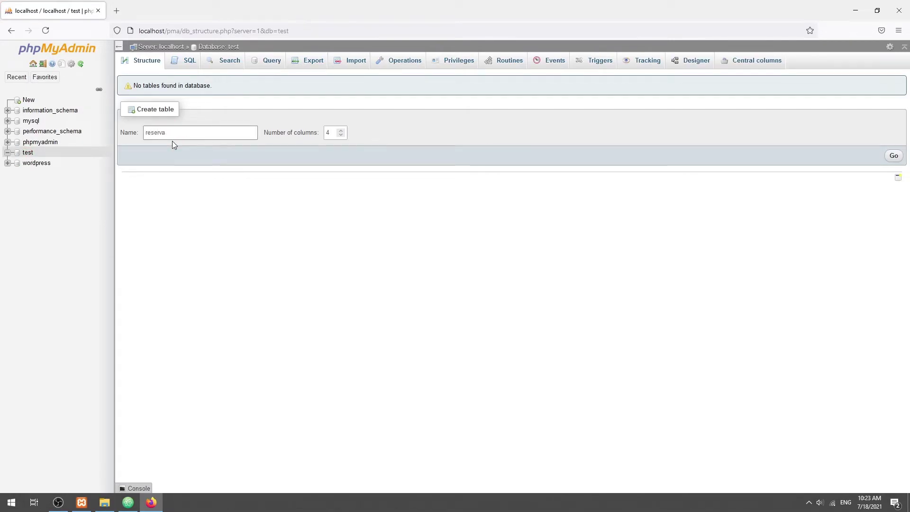
{"action": "type", "text": "tion"}
{"action": "key", "text": "Return"}
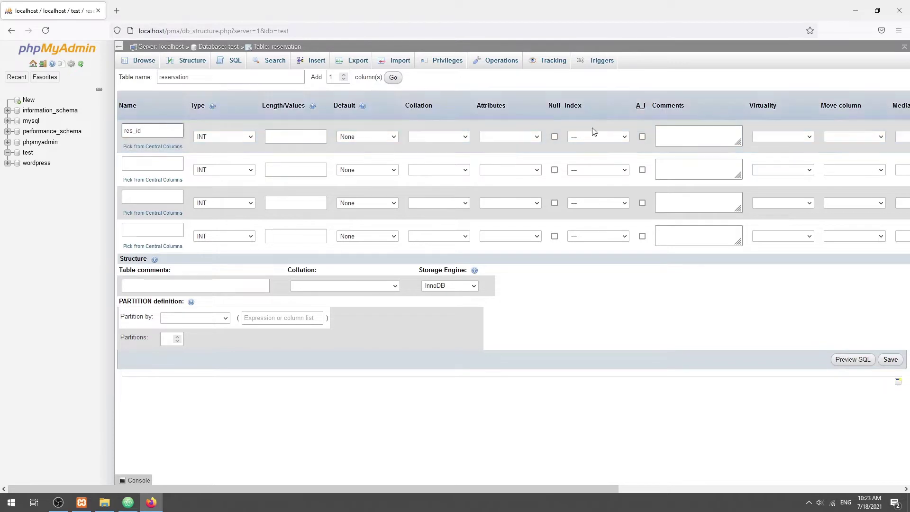
{"action": "left_click", "coordinate": [643, 136]}
{"action": "left_click", "coordinate": [134, 165]}
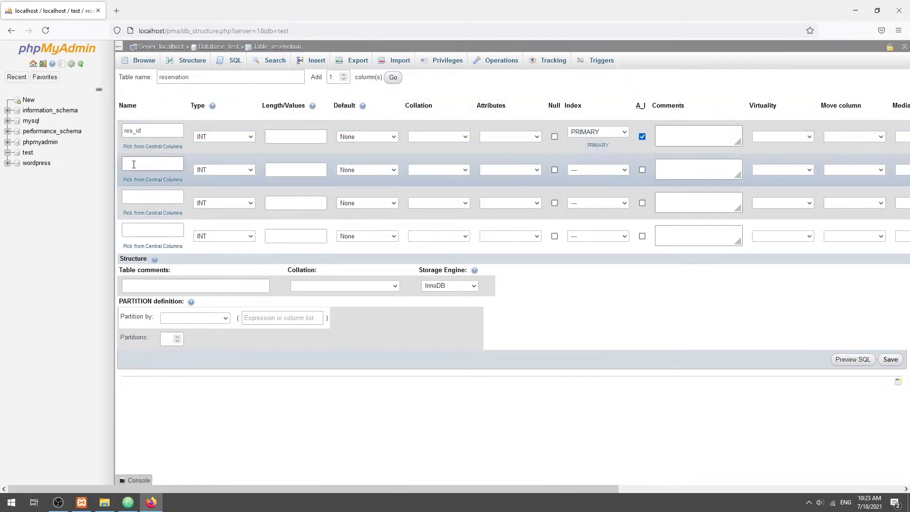
Make res_date a DATE column with its own single-column index
{"action": "left_click", "coordinate": [223, 169]}
{"action": "left_click", "coordinate": [213, 220]}
{"action": "left_click", "coordinate": [598, 170]}
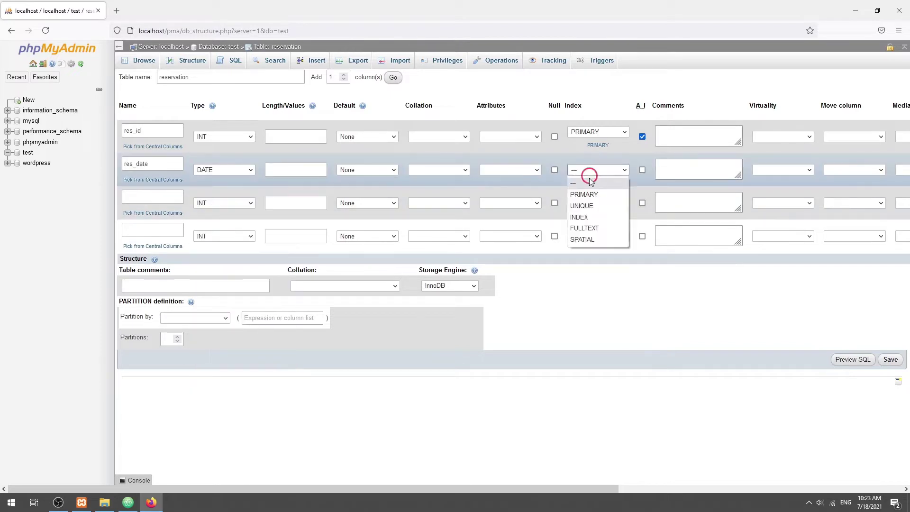
{"action": "left_click", "coordinate": [579, 217]}
{"action": "left_click", "coordinate": [504, 333]}
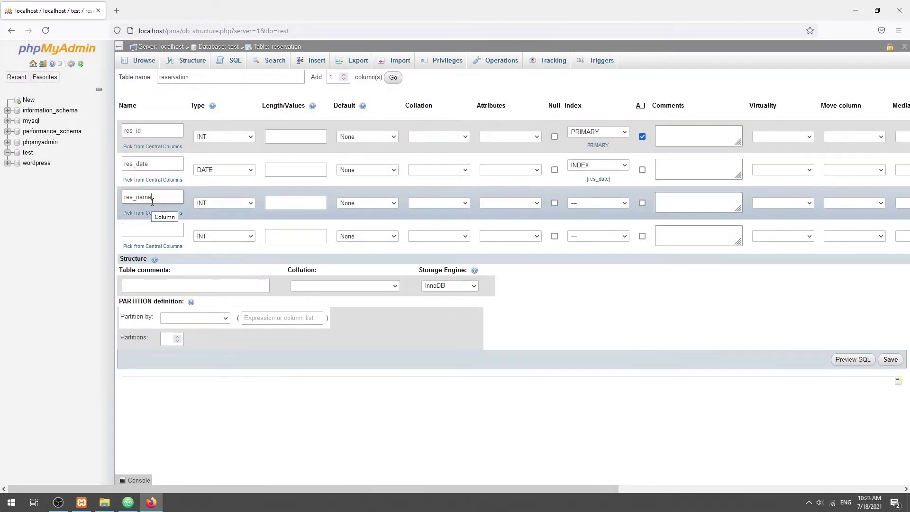
Make res_name a VARCHAR(255) column with its own single-column index
{"action": "left_click", "coordinate": [221, 202]}
{"action": "left_click", "coordinate": [217, 214]}
{"action": "left_click", "coordinate": [308, 201]}
{"action": "type", "text": "255"}
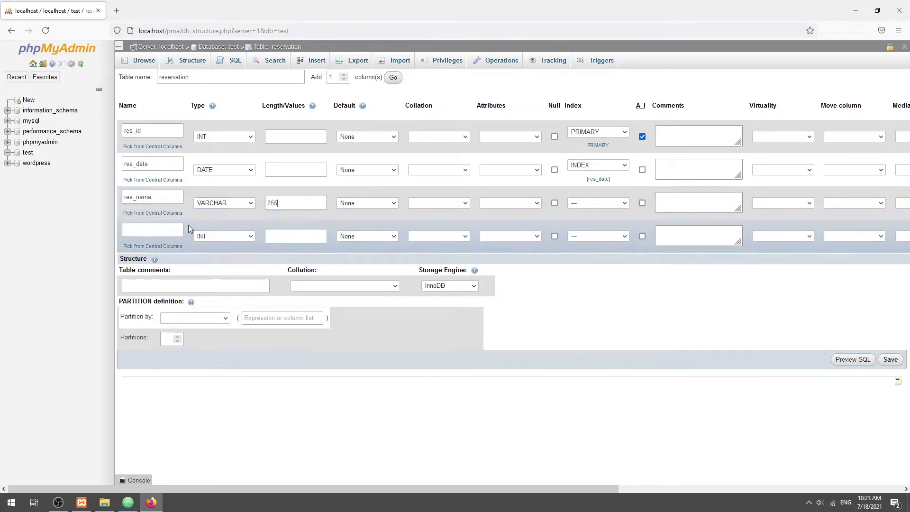
{"action": "left_click", "coordinate": [596, 203]}
{"action": "left_click", "coordinate": [590, 255]}
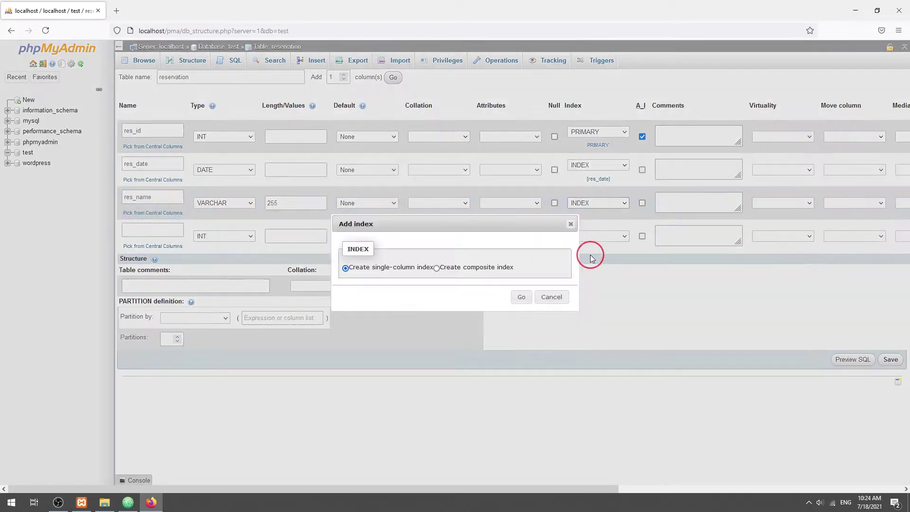
{"action": "left_click", "coordinate": [522, 297]}
{"action": "left_click", "coordinate": [504, 334]}
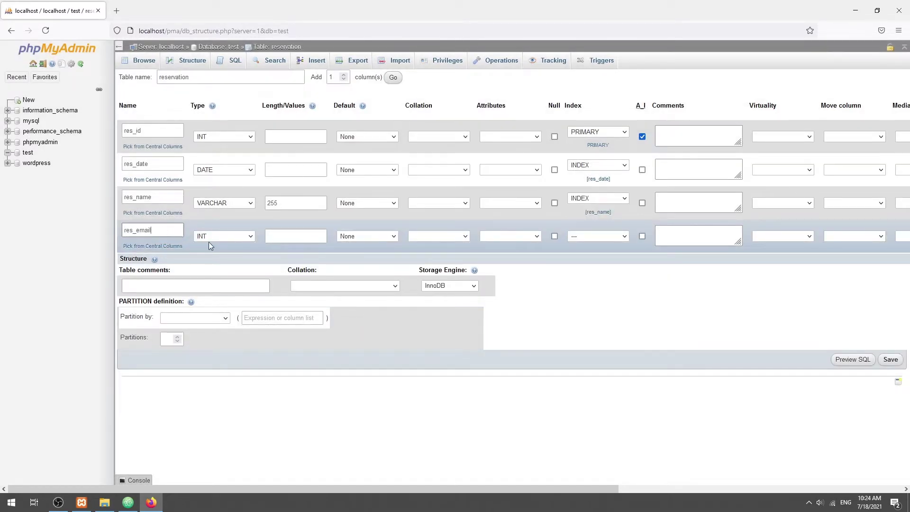
Make res_email an indexed VARCHAR(255) column and save the reservation table
{"action": "left_click", "coordinate": [224, 236]}
{"action": "left_click", "coordinate": [220, 441]}
{"action": "left_click", "coordinate": [294, 236]}
{"action": "type", "text": "255"}
{"action": "left_click", "coordinate": [597, 239]}
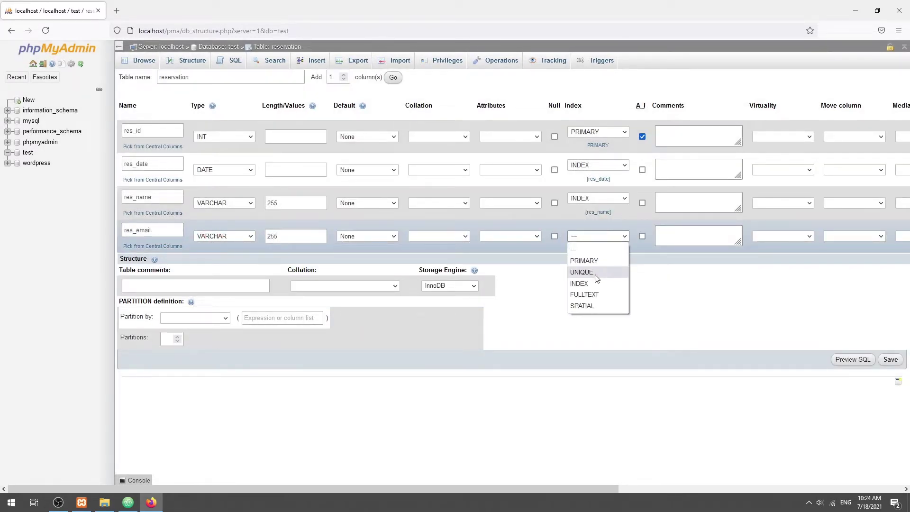
{"action": "left_click", "coordinate": [583, 269]}
{"action": "left_click", "coordinate": [520, 297]}
{"action": "left_click", "coordinate": [503, 332]}
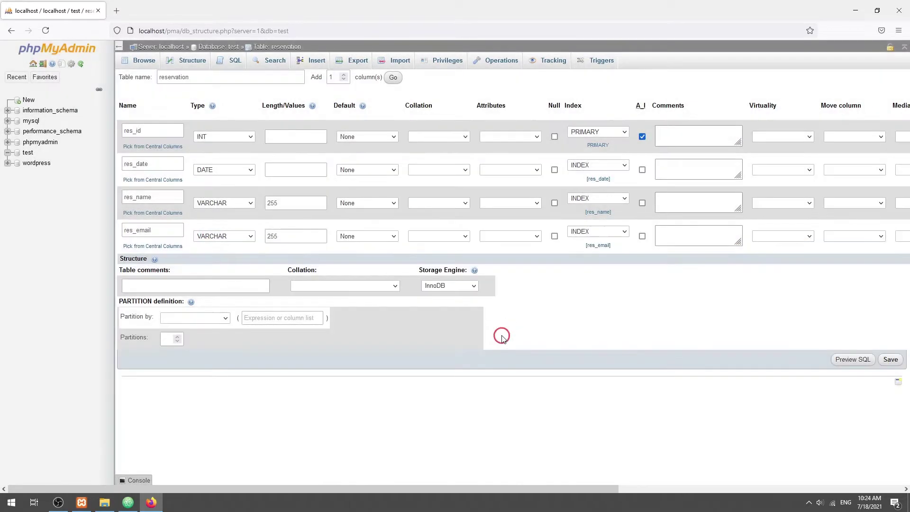
{"action": "left_click", "coordinate": [890, 360]}
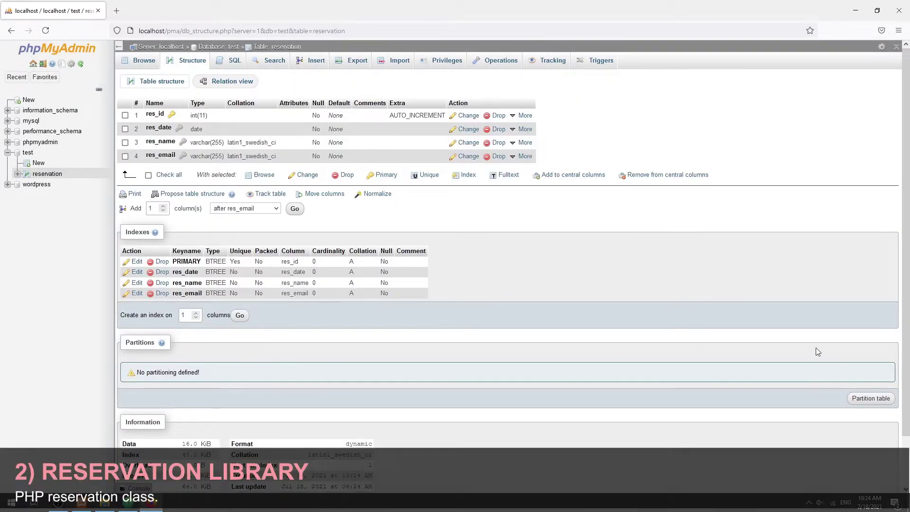
Create a new empty file named res-lib.php in the D:\http folder
{"action": "right_click", "coordinate": [678, 285]}
{"action": "mouse_move", "coordinate": [732, 410]}
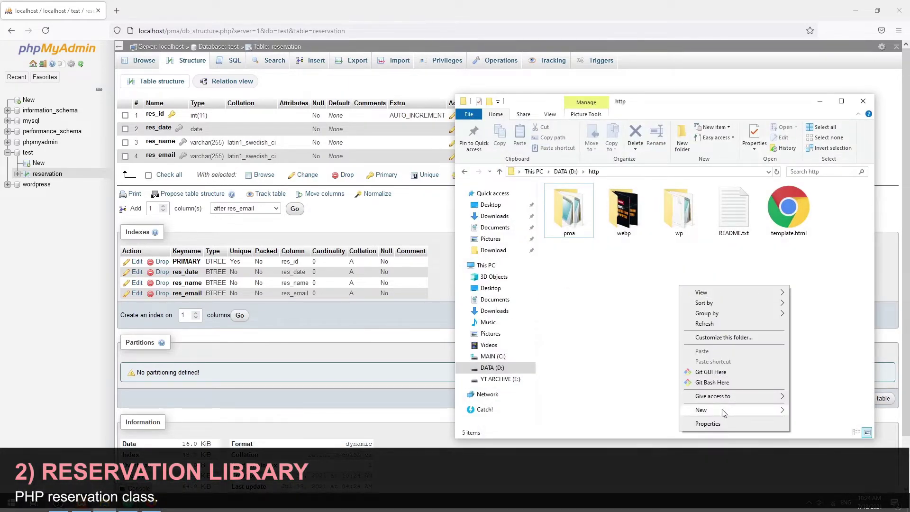
{"action": "left_click", "coordinate": [589, 398]}
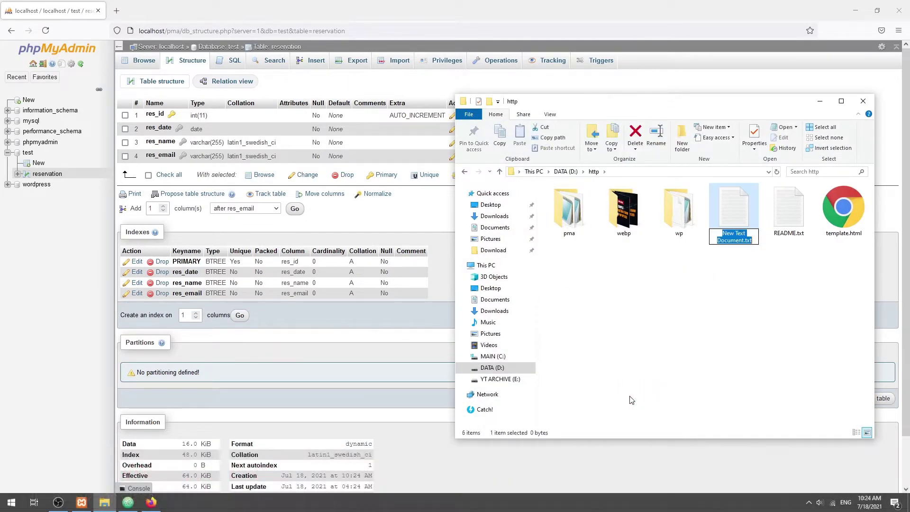
{"action": "type", "text": "res-li"}
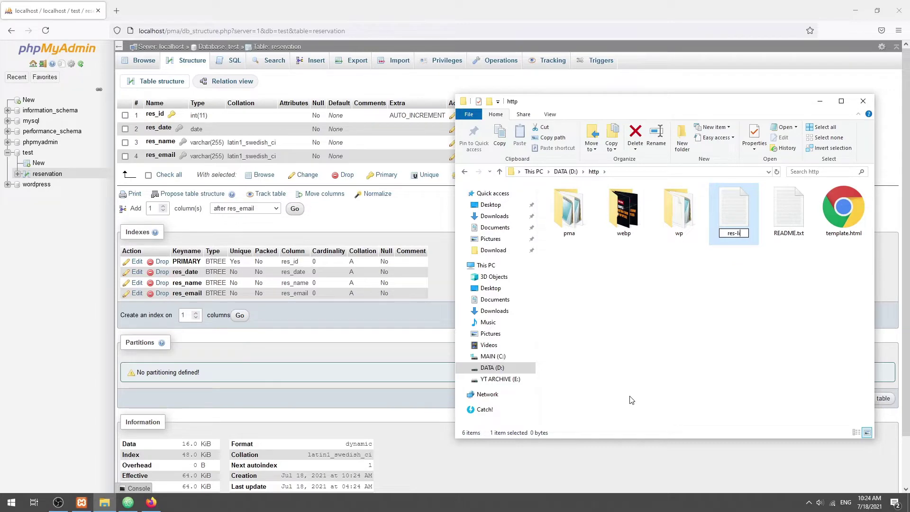
{"action": "type", "text": "bph"}
{"action": "type", "text": "php"}
{"action": "key", "text": "Return"}
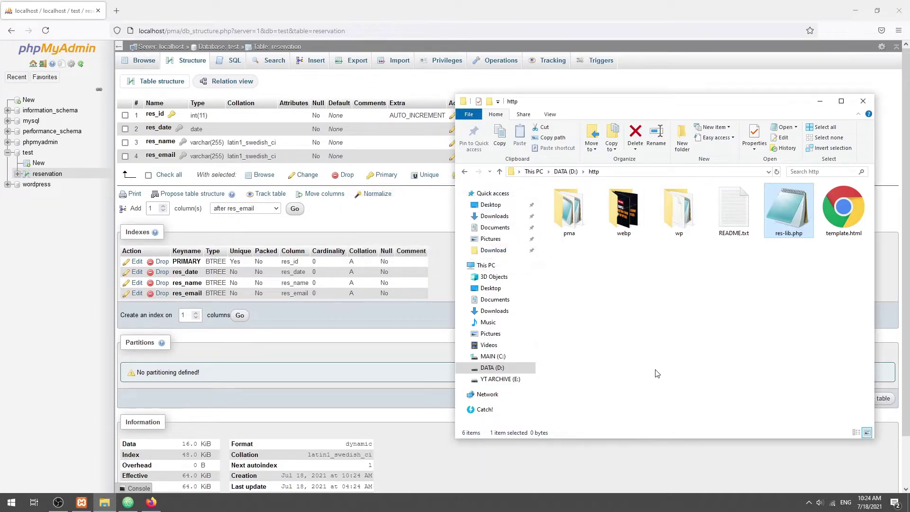
{"action": "key", "text": "super+Tab"}
In res-lib.php, write the Reservation class with its properties and a constructor containing a try block
{"action": "left_click", "coordinate": [775, 327]}
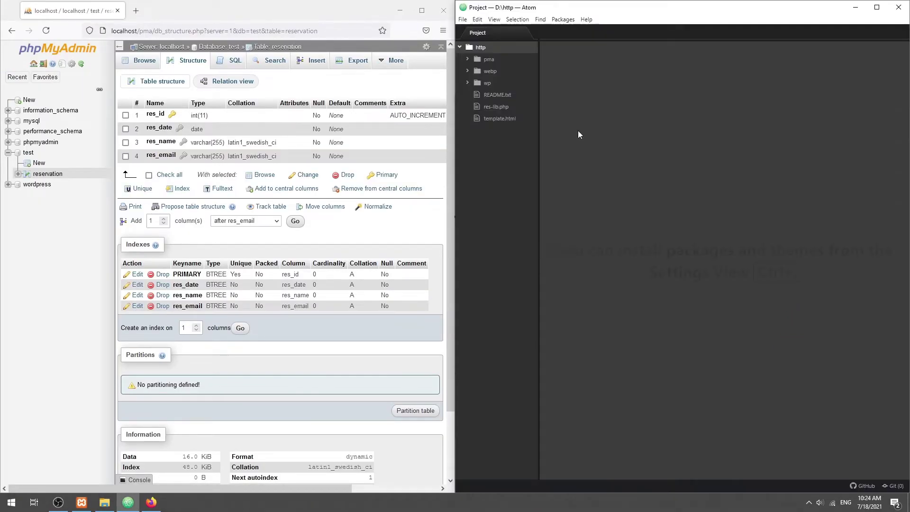
{"action": "double_click", "coordinate": [496, 107]}
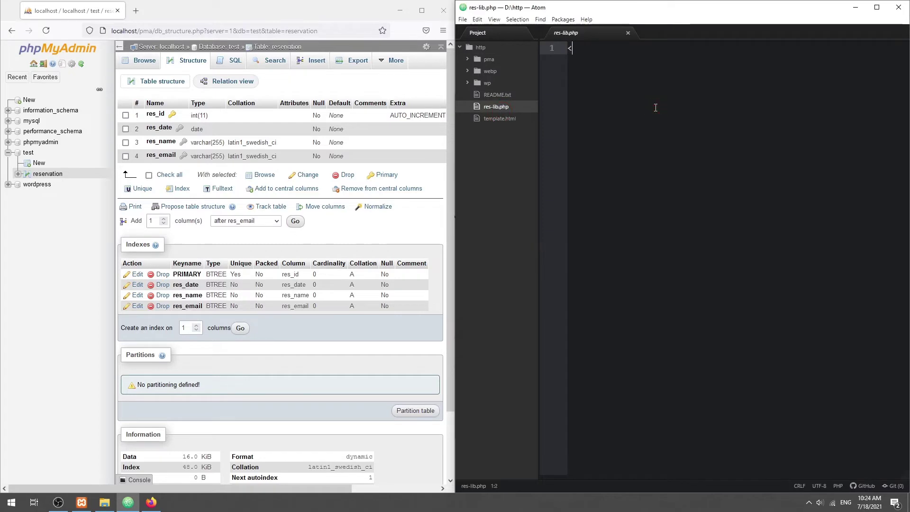
{"action": "type", "text": "?php"}
{"action": "key", "text": "Return"}
{"action": "type", "text": "class Reservat"}
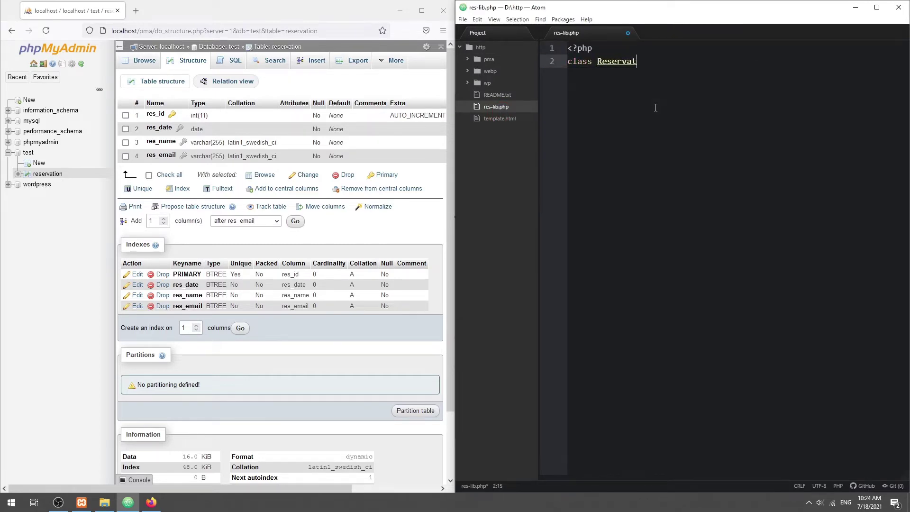
{"action": "type", "text": "ion {"}
{"action": "key", "text": "Return"}
{"action": "type", "text": "CONSTRUC"}
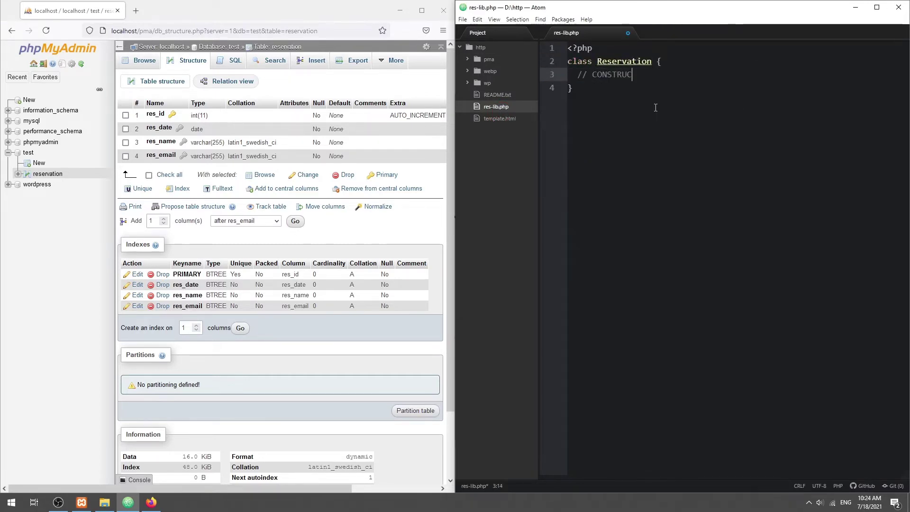
{"action": "type", "text": " - CONNECT TO DATABASE"}
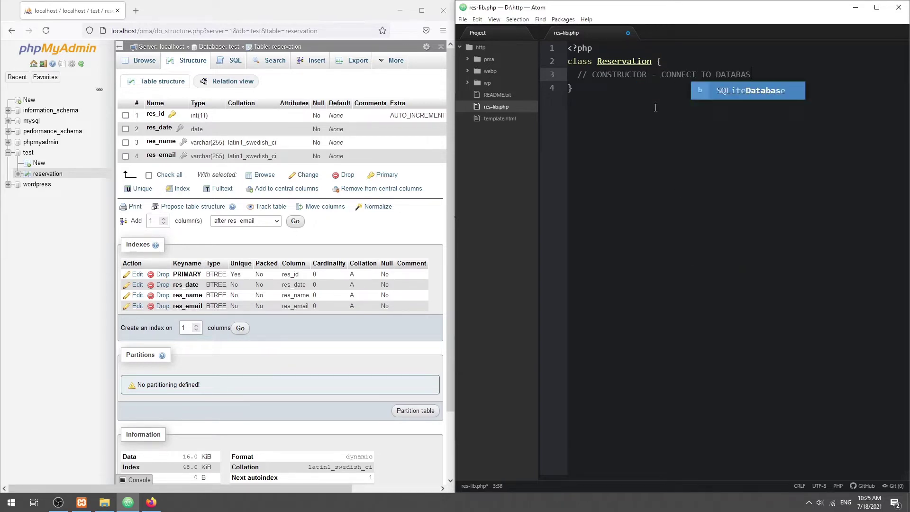
{"action": "key", "text": "Return"}
{"action": "type", "text": "private $pdo;"}
{"action": "key", "text": "Return"}
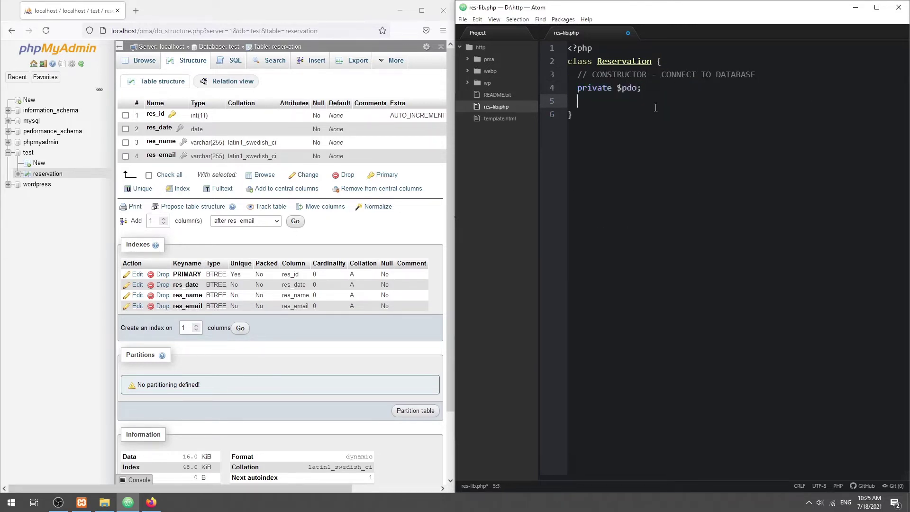
{"action": "type", "text": "private $stmt;"}
{"action": "key", "text": "Return"}
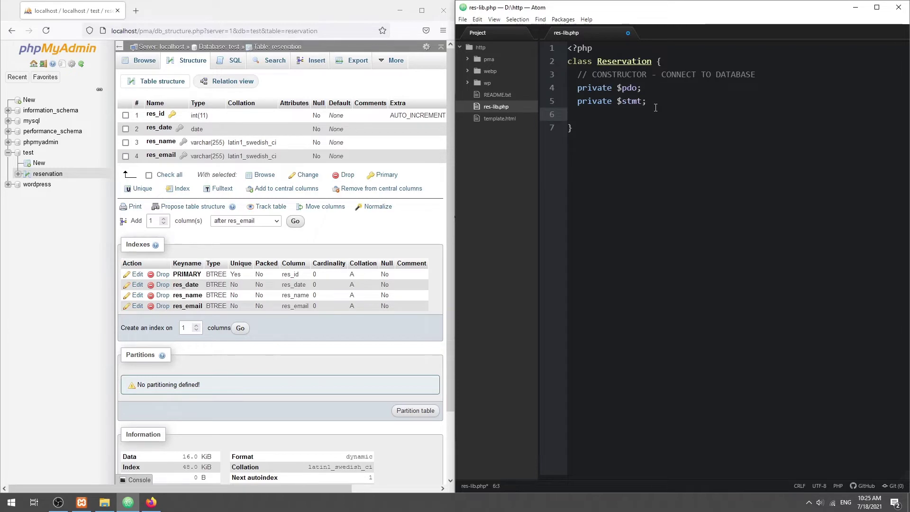
{"action": "type", "text": "public $error;"}
{"action": "key", "text": "Return"}
{"action": "type", "text": "function __construct () {"}
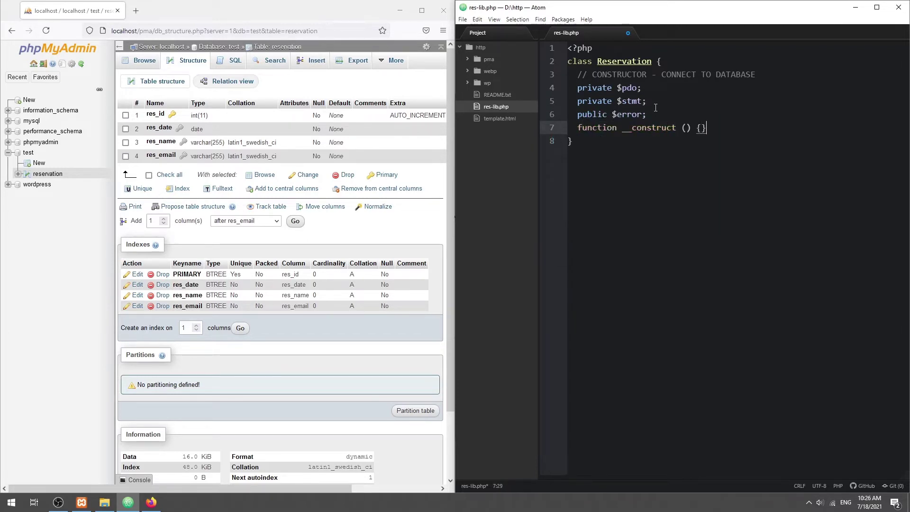
{"action": "key", "text": "Return"}
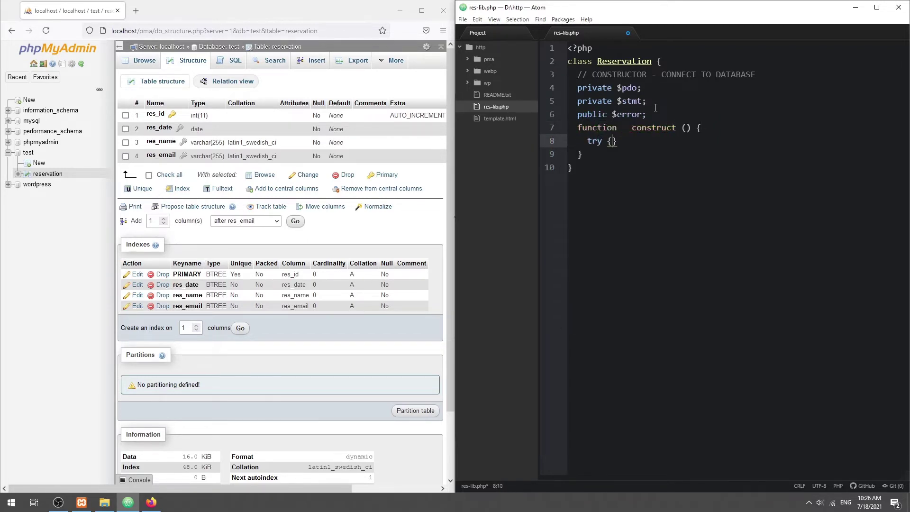
{"action": "key", "text": "Return"}
{"action": "type", "text": "} catch (Exception $e"}
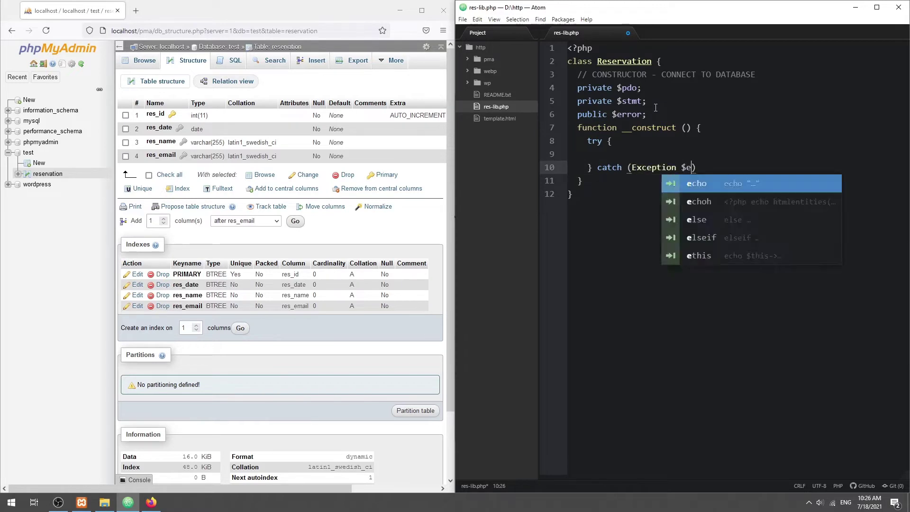
{"action": "type", "text": "x) {  "}
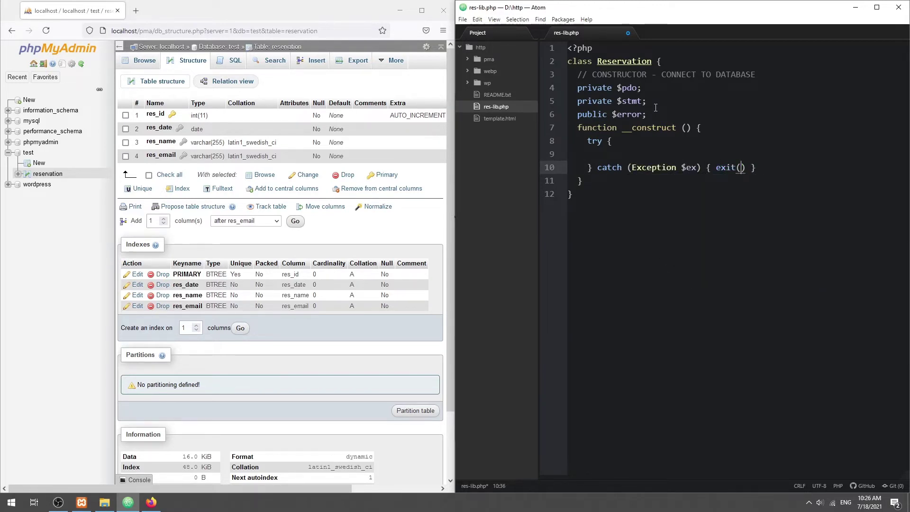
{"action": "type", "text": "getMessage()"}
Assign $this->pdo a new PDO built from the DSN, DB_USER, DB_PASS and exception error mode
{"action": "key", "text": "Up"}
{"action": "type", "text": "$this->"}
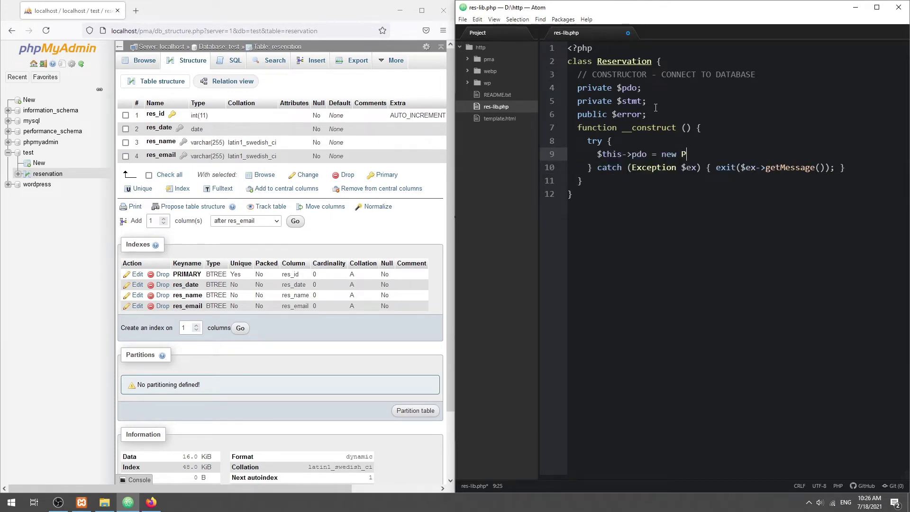
{"action": "type", "text": "DO("}
{"action": "key", "text": "Return"}
{"action": "type", "text": "\"mysql"}
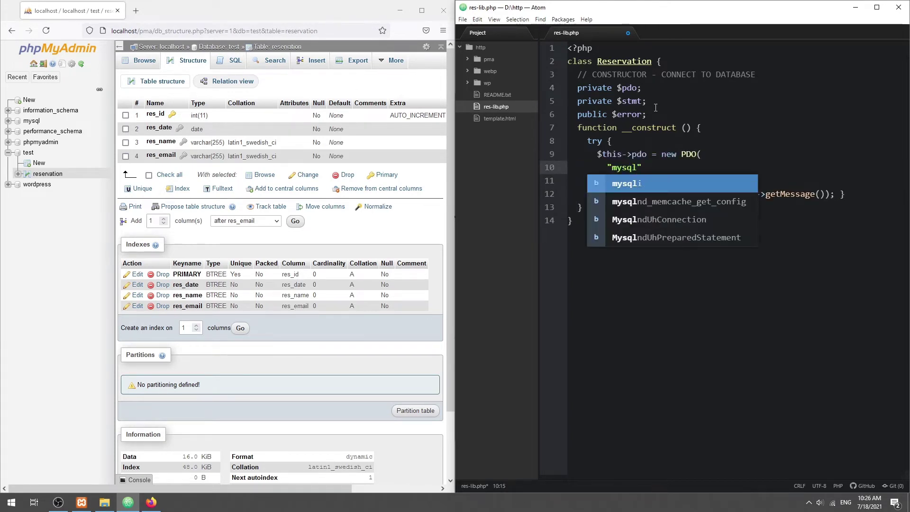
{"action": "type", "text": ":host=;dbname"}
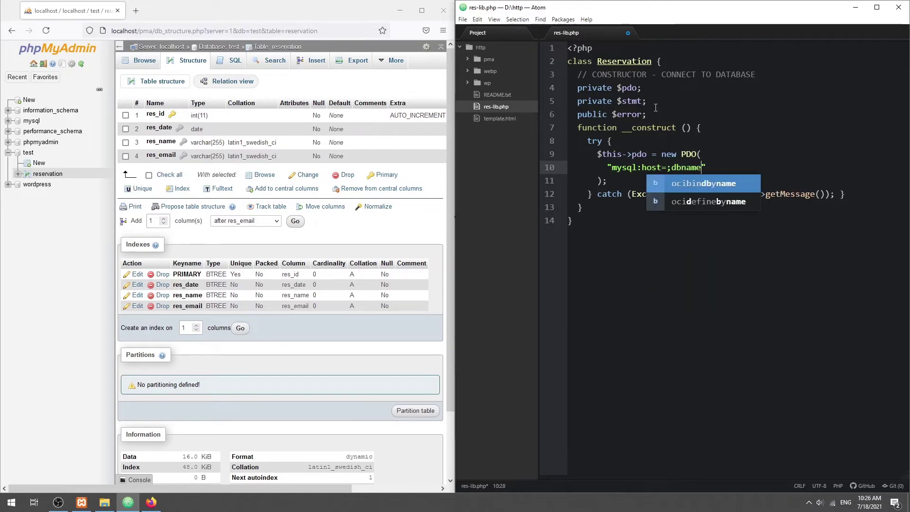
{"action": "type", "text": "=;charset="}
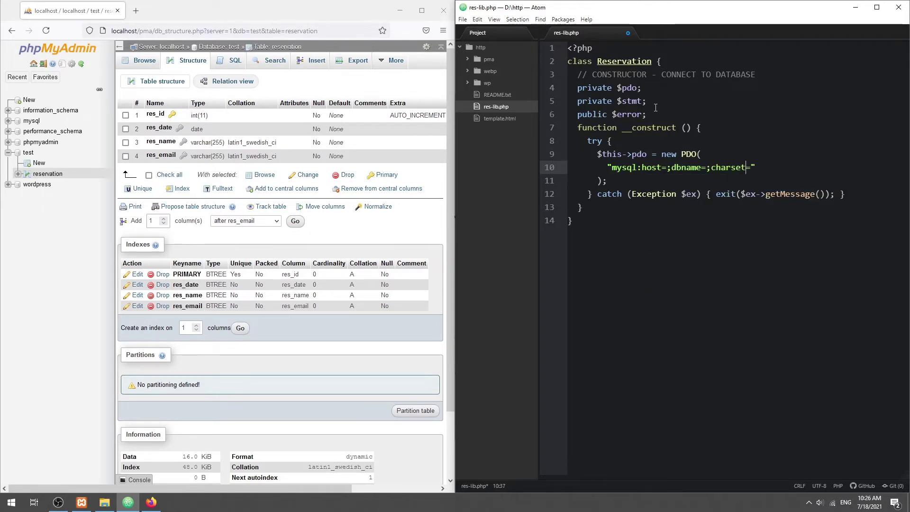
{"action": "type", "text": "DB."}
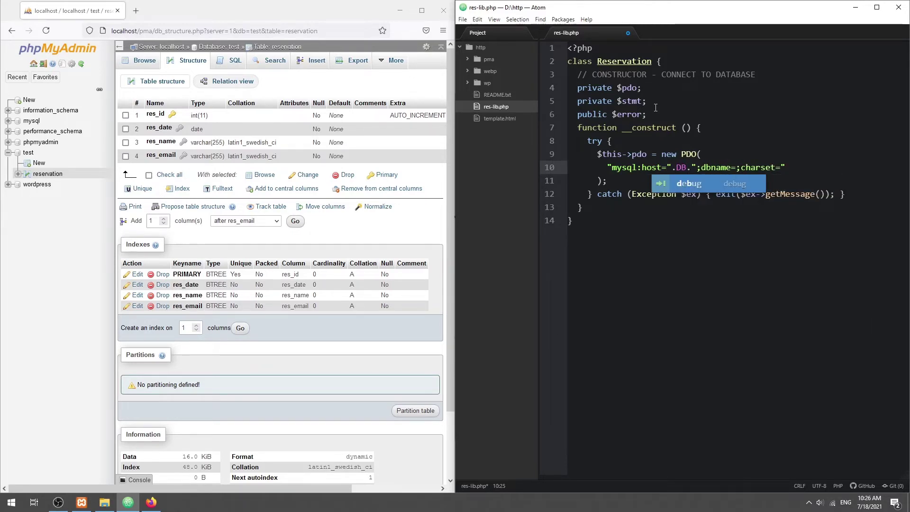
{"action": "type", "text": "HOST"}
{"action": "key", "text": "Right"}
{"action": "key", "text": "Right"}
{"action": "key", "text": "Right"}
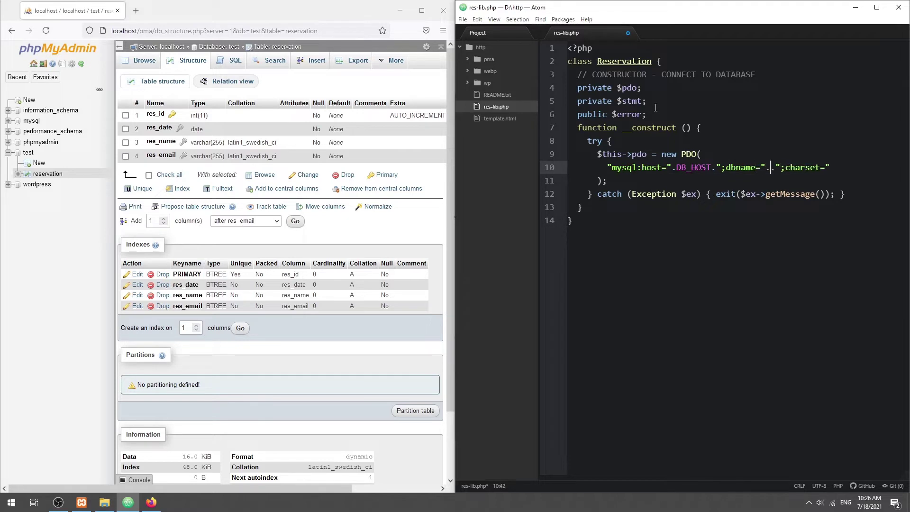
{"action": "type", "text": "DB_NAME"}
{"action": "key", "text": "End"}
{"action": "type", "text": ".DB_"}
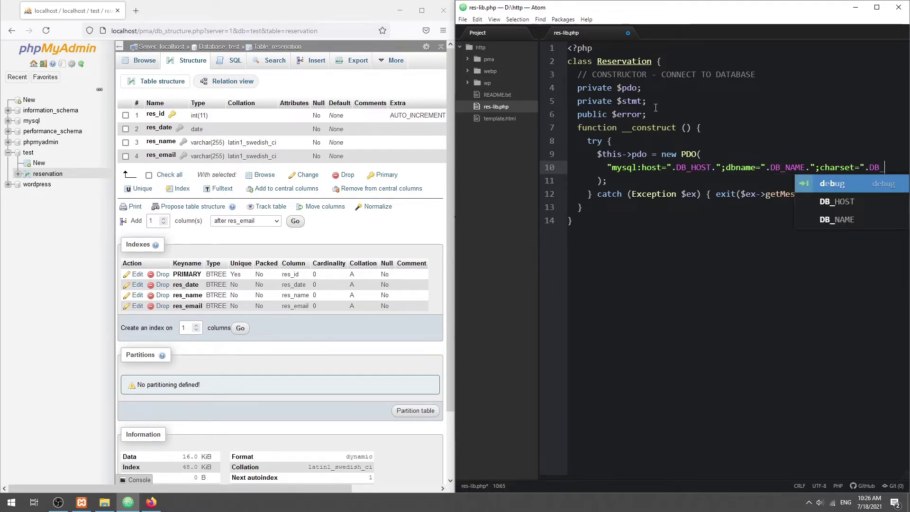
{"action": "type", "text": "CHAR,"}
{"action": "key", "text": "Return"}
{"action": "type", "text": "DB_"}
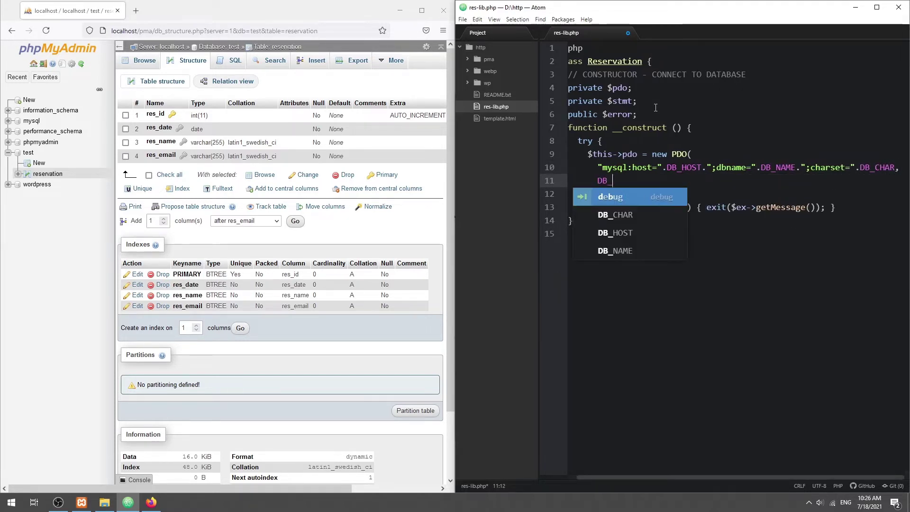
{"action": "type", "text": "USER, DB_PASS, ["}
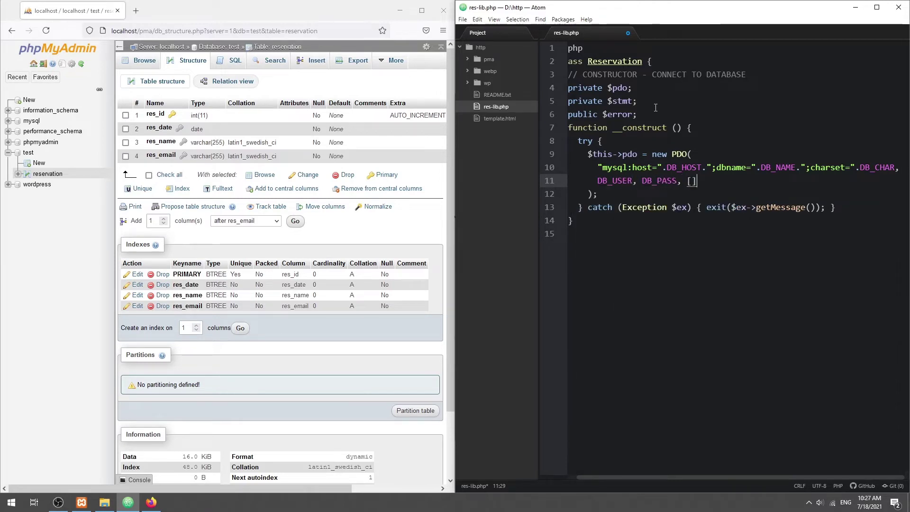
{"action": "type", "text": "PDO::"}
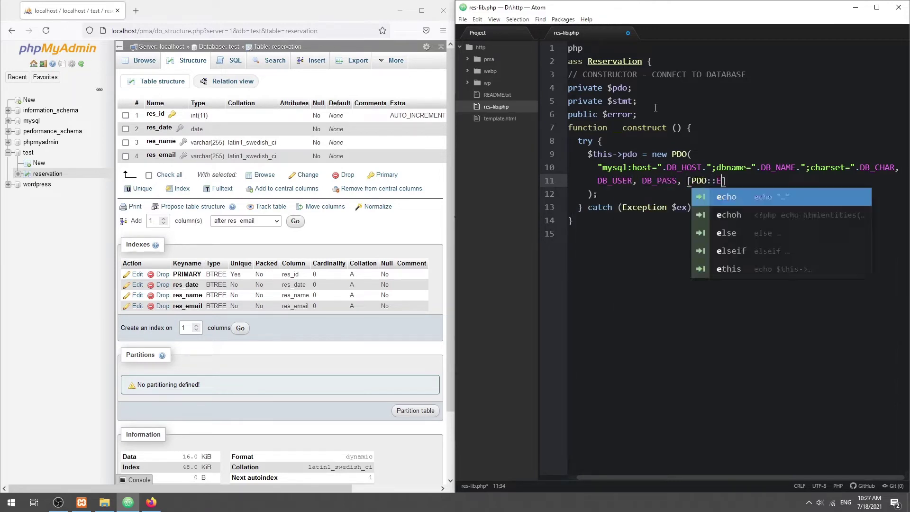
{"action": "type", "text": "ERR_MODE ="}
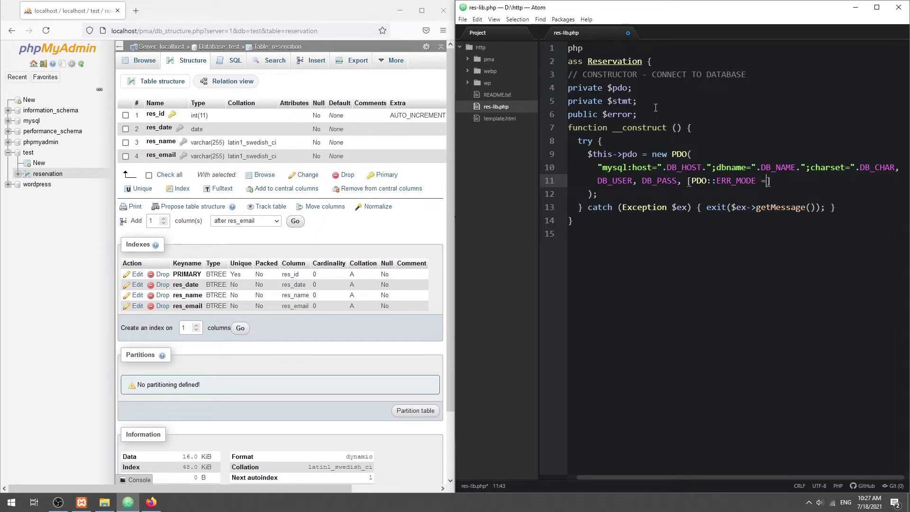
{"action": "type", "text": "> PDO::ERRMODE_EXCEPTION"}
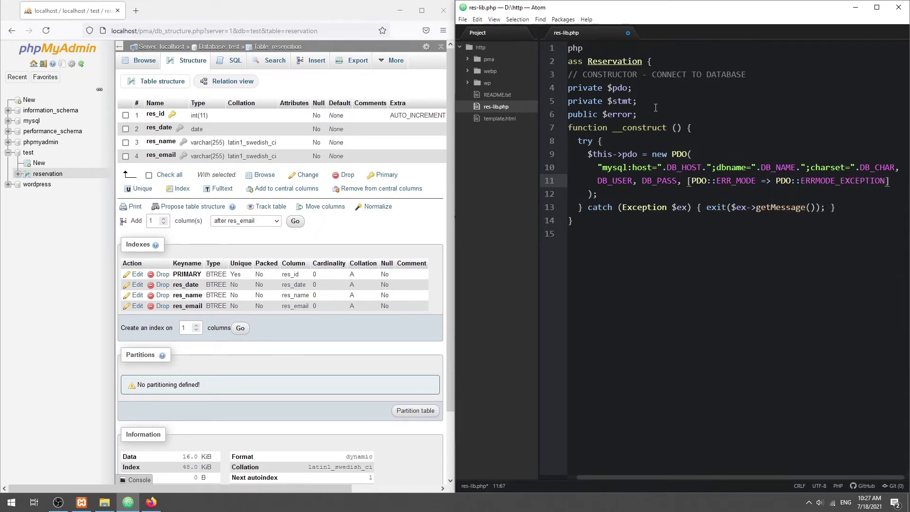
Add a // DESTRUCTOR comment and begin function __destruct() with an indented body
{"action": "key", "text": "Down"}
{"action": "key", "text": "Down"}
{"action": "key", "text": "Return"}
{"action": "key", "text": "Return"}
{"action": "type", "text": "// DE"}
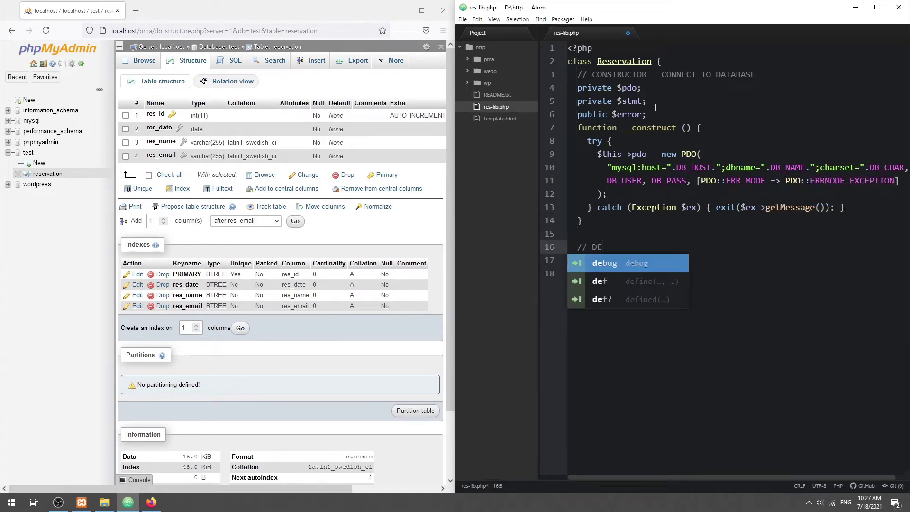
{"action": "type", "text": "STRUCTOR - CLOSE DATAB"}
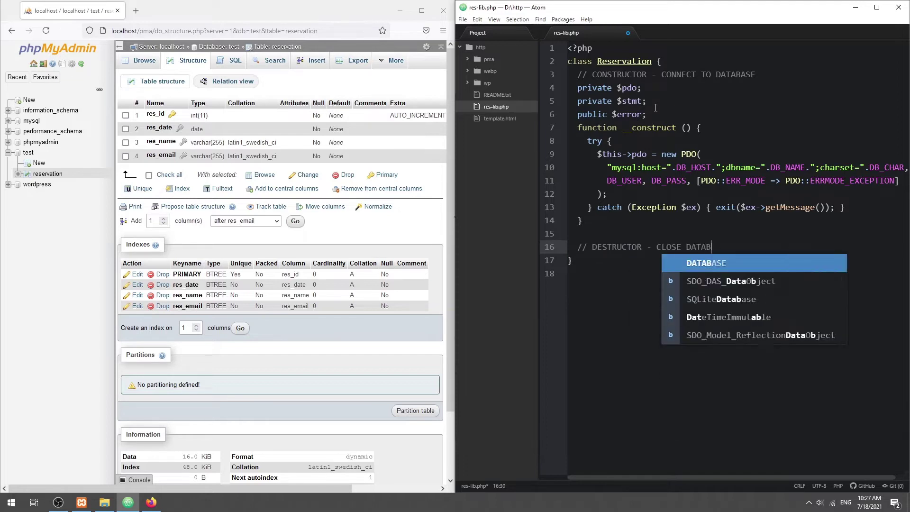
{"action": "type", "text": "ASE CONNECTION"}
{"action": "key", "text": "Return"}
{"action": "type", "text": "function __destruct () {"}
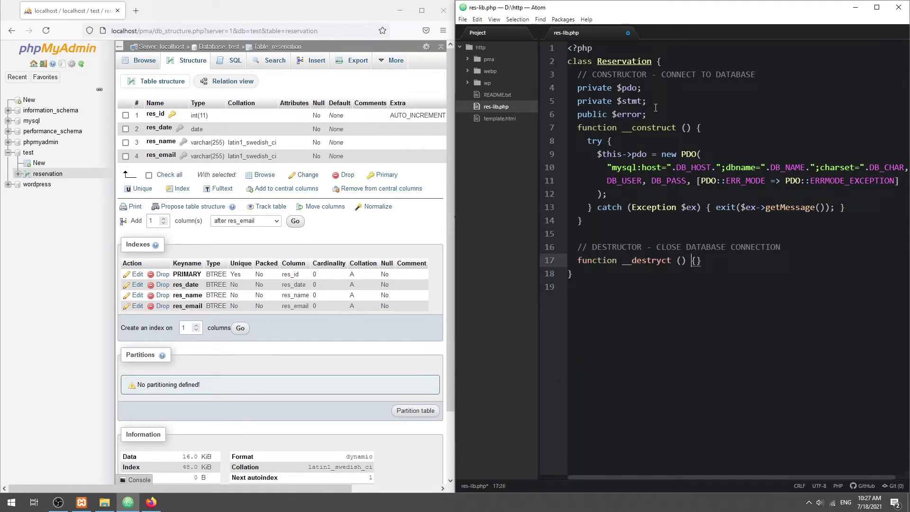
{"action": "key", "text": "Return"}
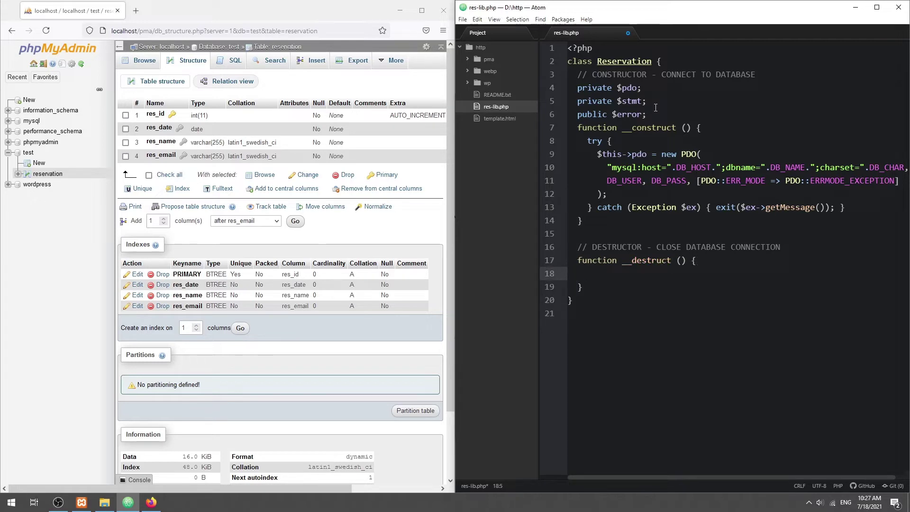
{"action": "type", "text": "this->pdo = null;"}
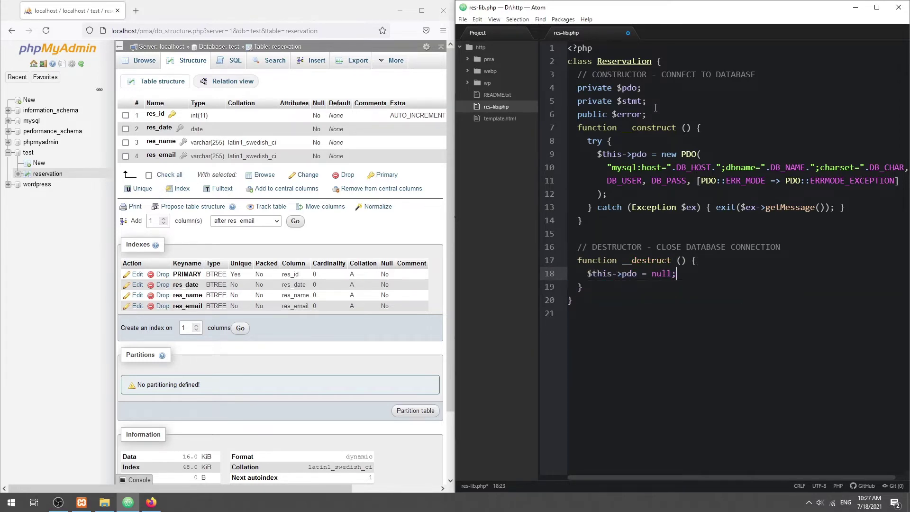
Finish the destructor and add a define statement, duplicated for each database setting
{"action": "key", "text": "Return"}
{"action": "type", "text": "$this->stmt = null;"}
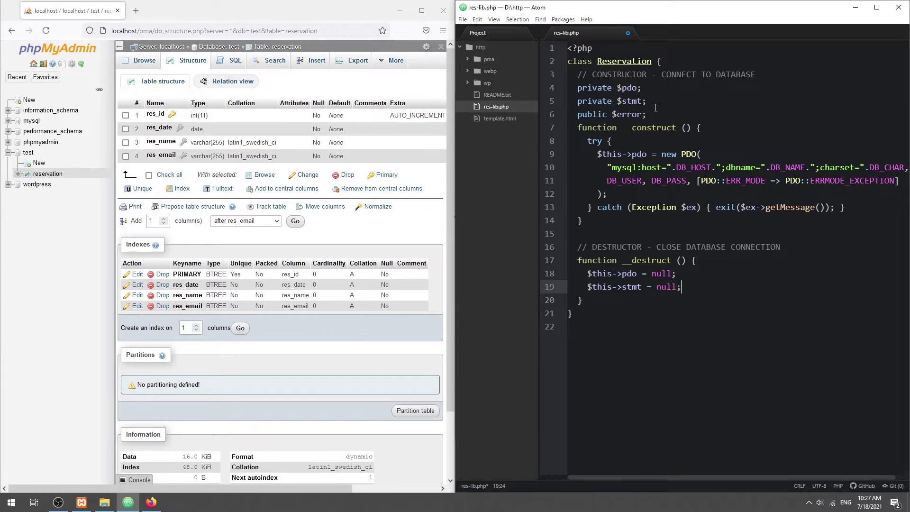
{"action": "key", "text": "Return"}
{"action": "key", "text": "Return"}
{"action": "type", "text": "//"}
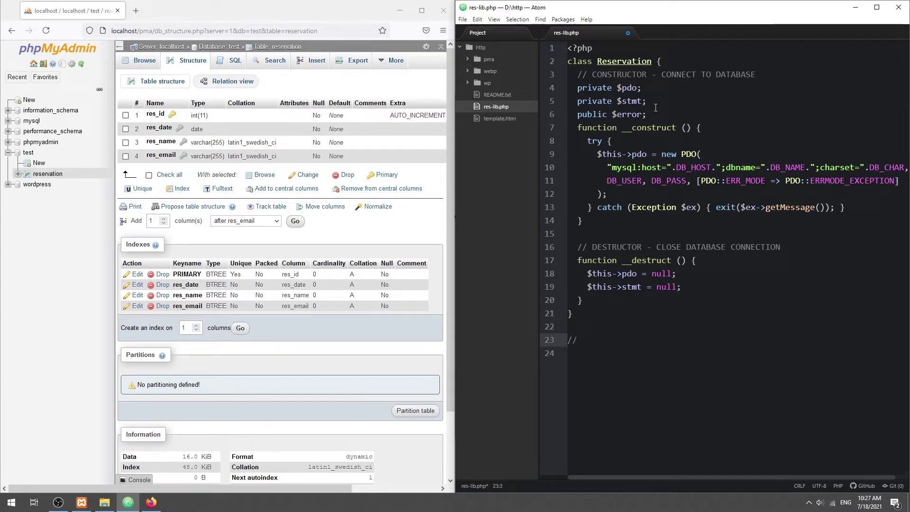
{"action": "type", "text": " DATABASE S"}
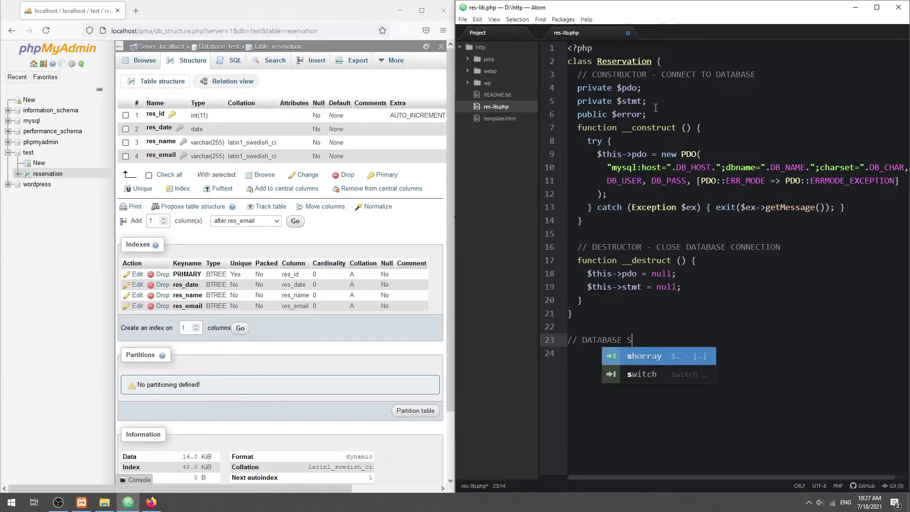
{"action": "type", "text": "ETTINGS"}
{"action": "key", "text": "Return"}
{"action": "type", "text": "define(\"DB_\", "}
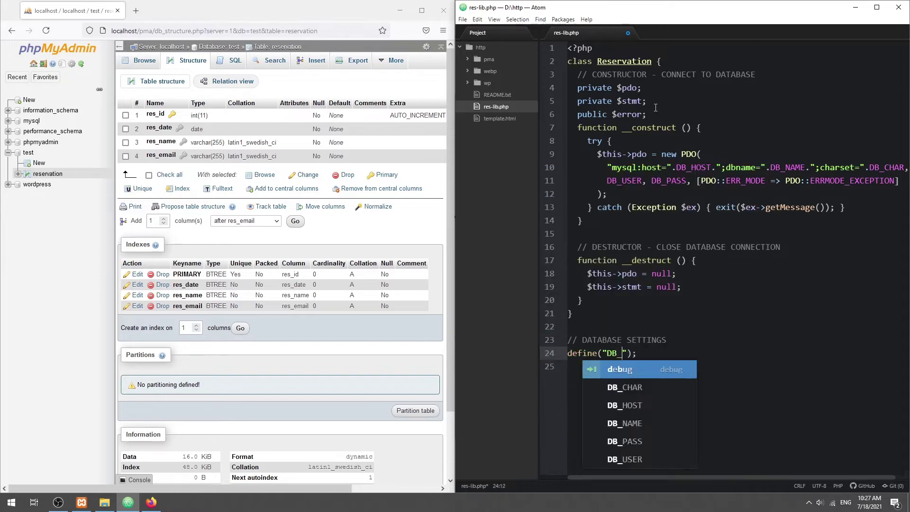
{"action": "type", "text": "\"\");"}
{"action": "key", "text": "Left"}
{"action": "key", "text": "Left"}
{"action": "key", "text": "Left"}
{"action": "key", "text": "ctrl+shift+d"}
{"action": "key", "text": "ctrl+shift+d"}
{"action": "key", "text": "ctrl+shift+d"}
{"action": "key", "text": "ctrl+shift+d"}
{"action": "key", "text": "Up"}
{"action": "key", "text": "Up"}
{"action": "key", "text": "Up"}
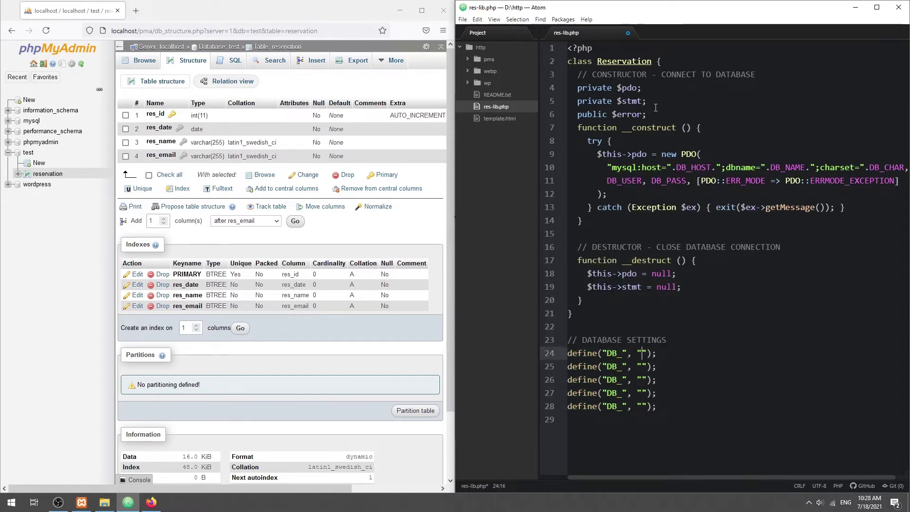
{"action": "type", "text": "HOST\", \"localhst"}
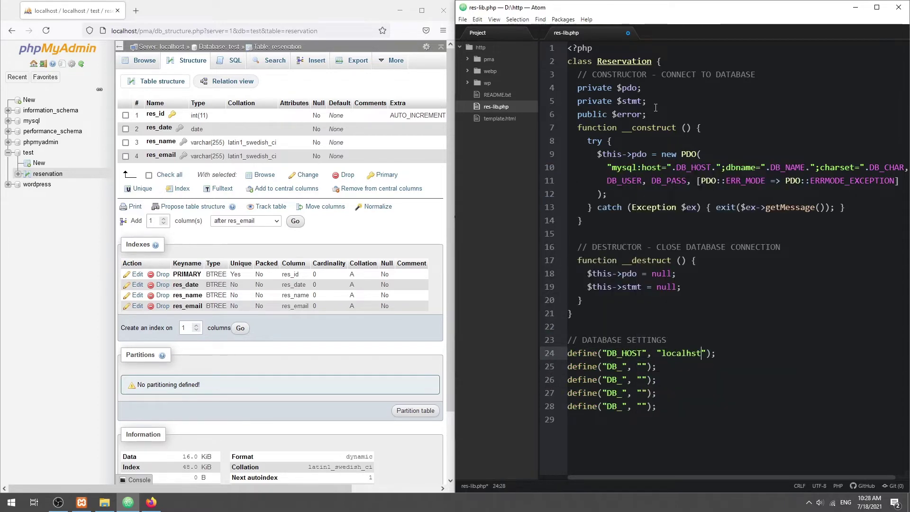
Fill in DB_HOST, DB_CHAR and DB_USER, leaving DB_PASS empty, then add '$_RSV = new Reservation();'
{"action": "key", "text": "Left"}
{"action": "key", "text": "Left"}
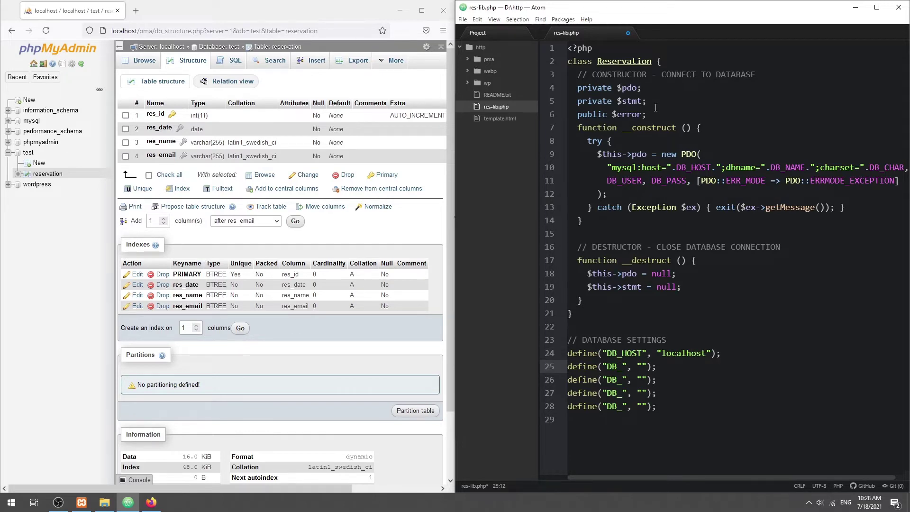
{"action": "type", "text": "NAME\", \"test"}
{"action": "key", "text": "Down"}
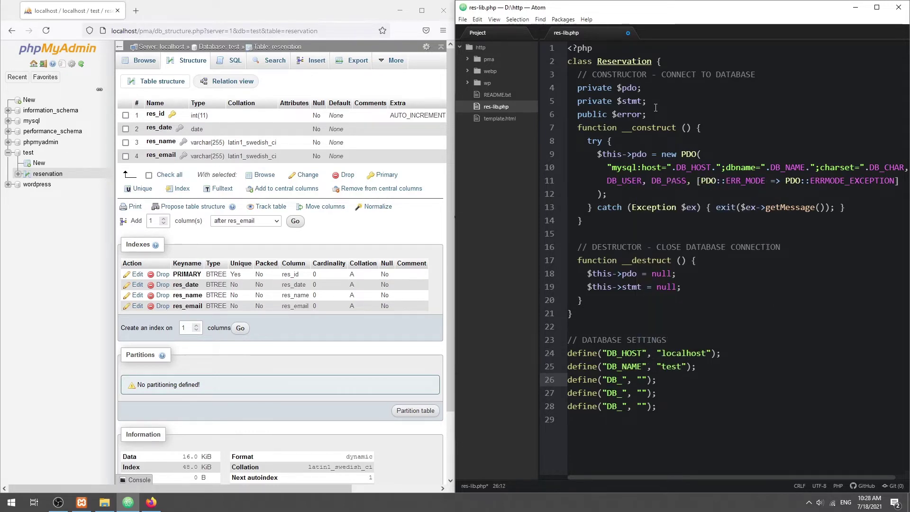
{"action": "type", "text": "CHAR"}
{"action": "key", "text": "Right"}
{"action": "key", "text": "Right"}
{"action": "key", "text": "Right"}
{"action": "type", "text": "tf8"}
{"action": "key", "text": "Down"}
{"action": "type", "text": "USER"}
{"action": "key", "text": "Right"}
{"action": "key", "text": "Right"}
{"action": "key", "text": "Right"}
{"action": "type", "text": "root"}
{"action": "key", "text": "Down"}
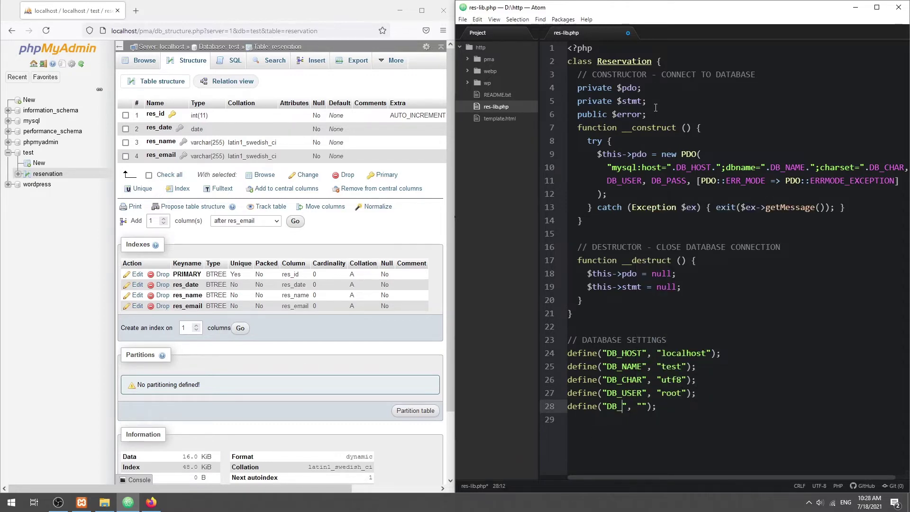
{"action": "type", "text": "PASS"}
{"action": "key", "text": "Escape"}
{"action": "key", "text": "Down"}
{"action": "key", "text": "Down"}
{"action": "key", "text": "Return"}
{"action": "type", "text": "NEW RESERBATION"}
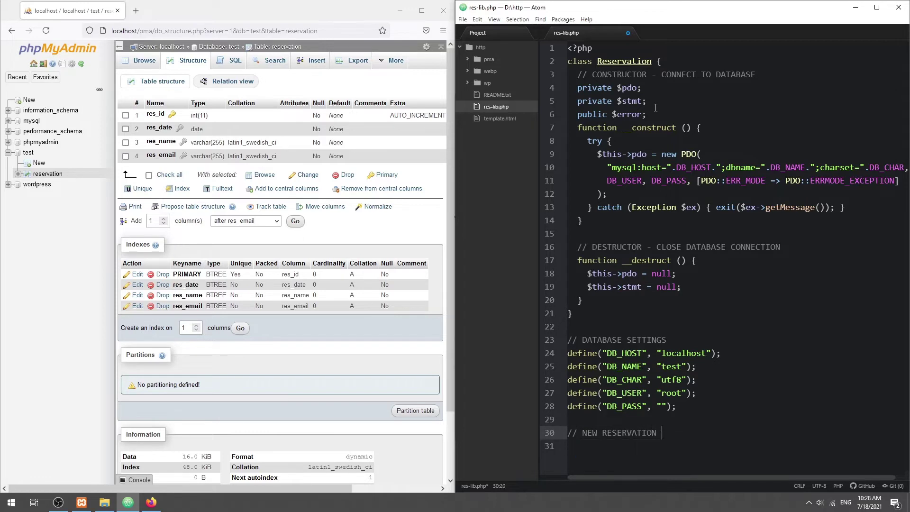
{"action": "type", "text": "OBJECT"}
{"action": "key", "text": "Return"}
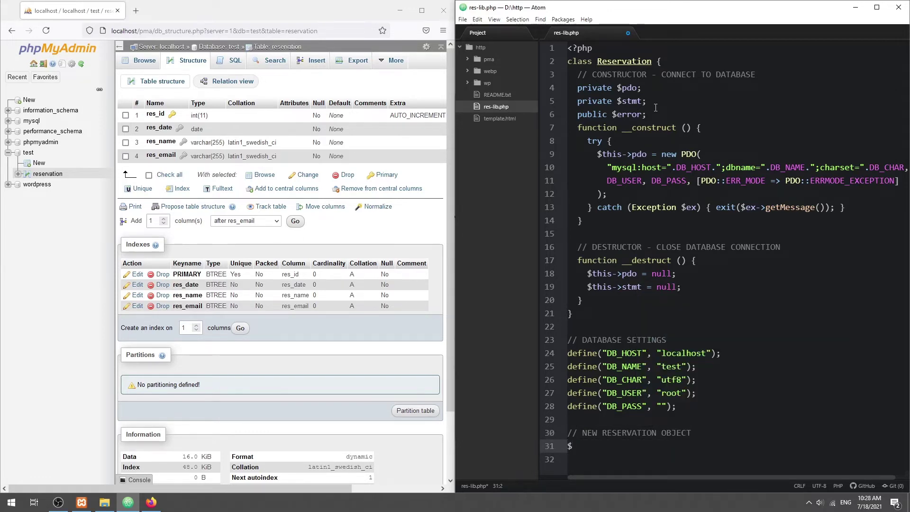
{"action": "type", "text": "new Reservation();"}
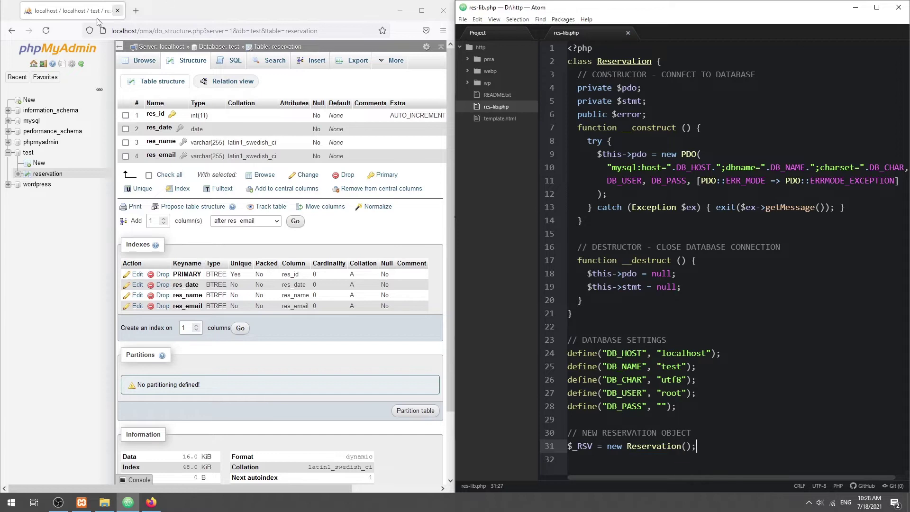
{"action": "key", "text": "ctrl+t"}
{"action": "type", "text": "localhost"}
Run res-lib.php from the localhost index, change line 11 to PDO::ATTR_ERRMODE, and reload
{"action": "key", "text": "Return"}
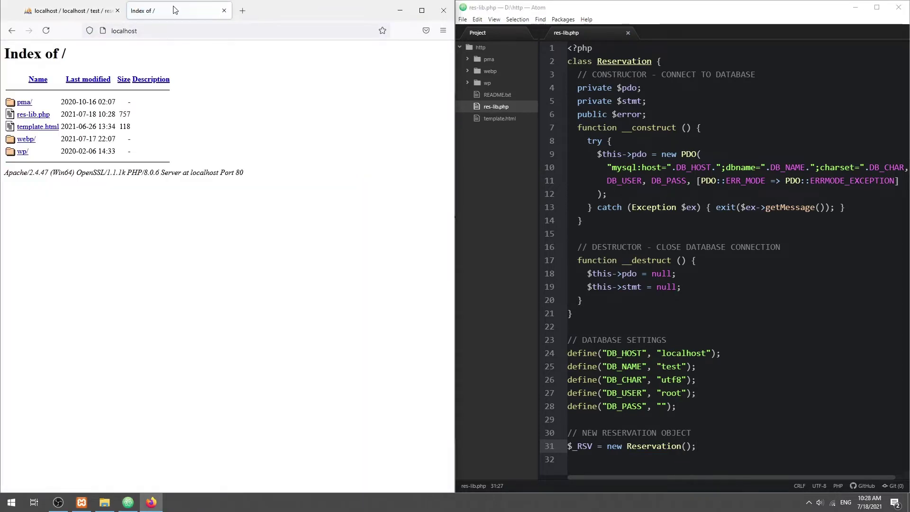
{"action": "left_click", "coordinate": [33, 115]}
{"action": "left_click", "coordinate": [726, 180]}
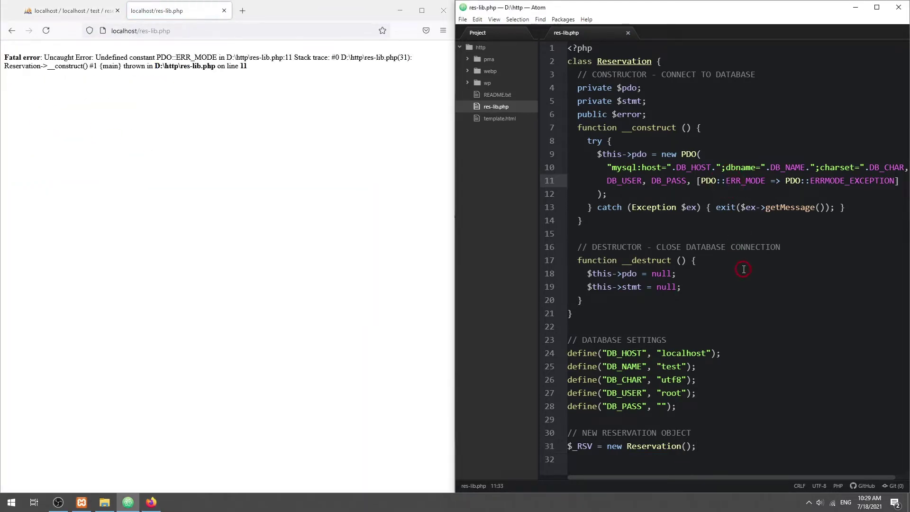
{"action": "type", "text": "ATTR_"}
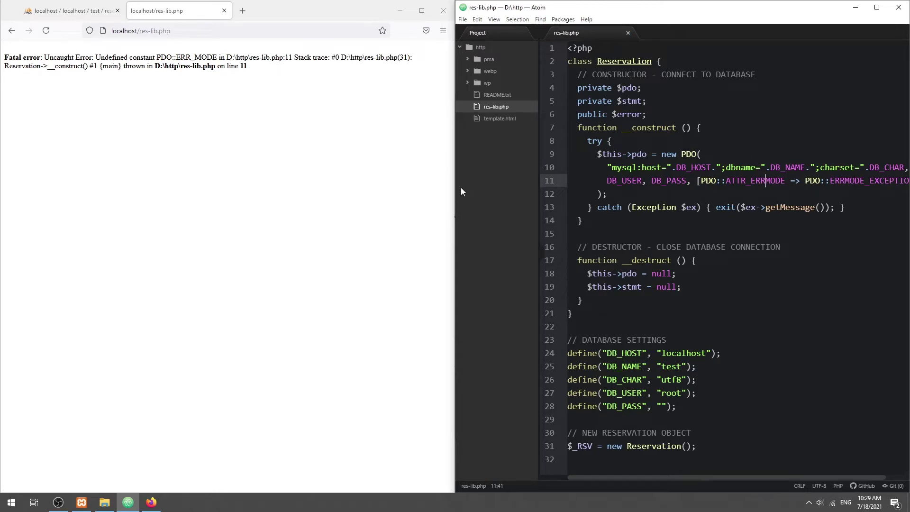
{"action": "left_click", "coordinate": [46, 31]}
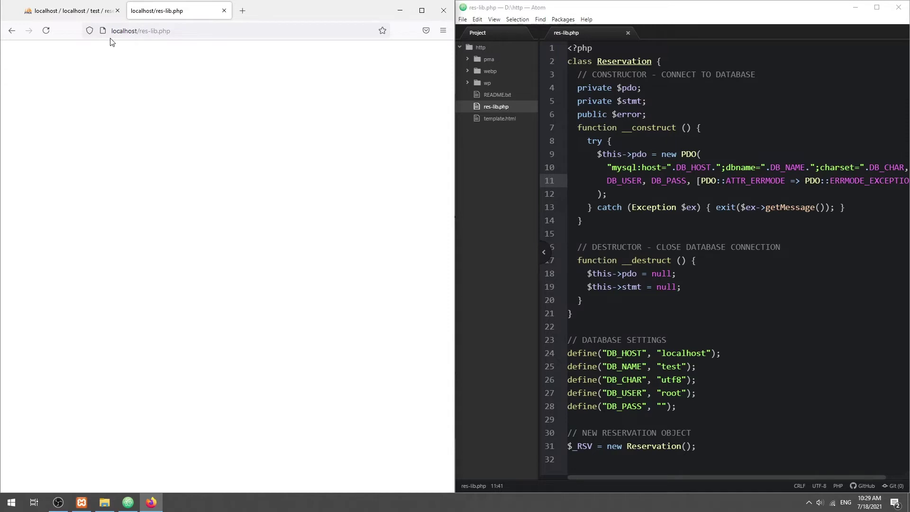
Below the destructor, add a commented save($date, $name, $email) function
{"action": "left_click", "coordinate": [605, 299]}
{"action": "key", "text": "Return"}
{"action": "key", "text": "Return"}
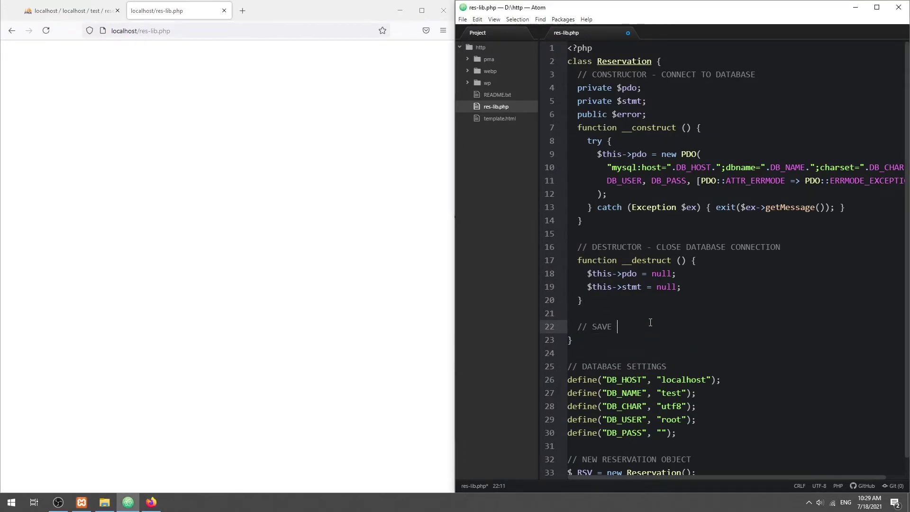
{"action": "type", "text": "SAVE RESERVATION"}
{"action": "key", "text": "Return"}
{"action": "type", "text": "function sa"}
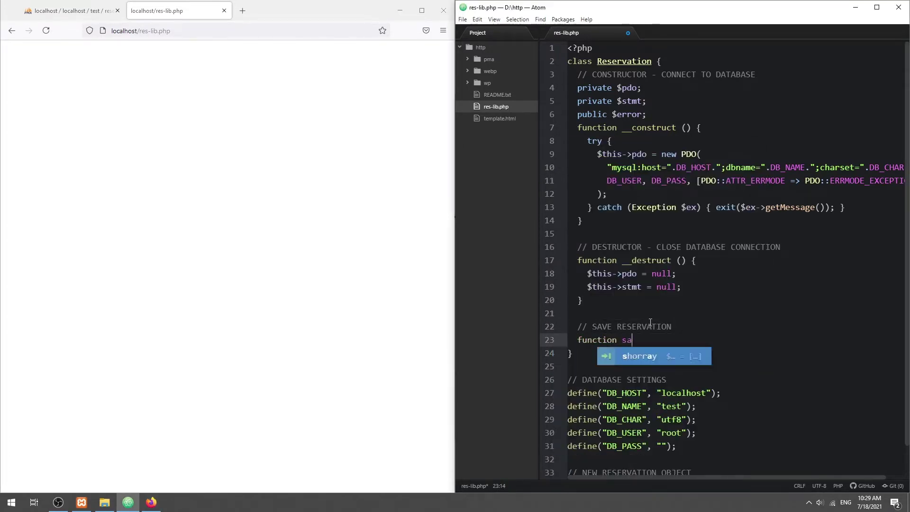
{"action": "type", "text": "ve () {"}
{"action": "key", "text": "Return"}
{"action": "key", "text": "ctrl+shift+Tab"}
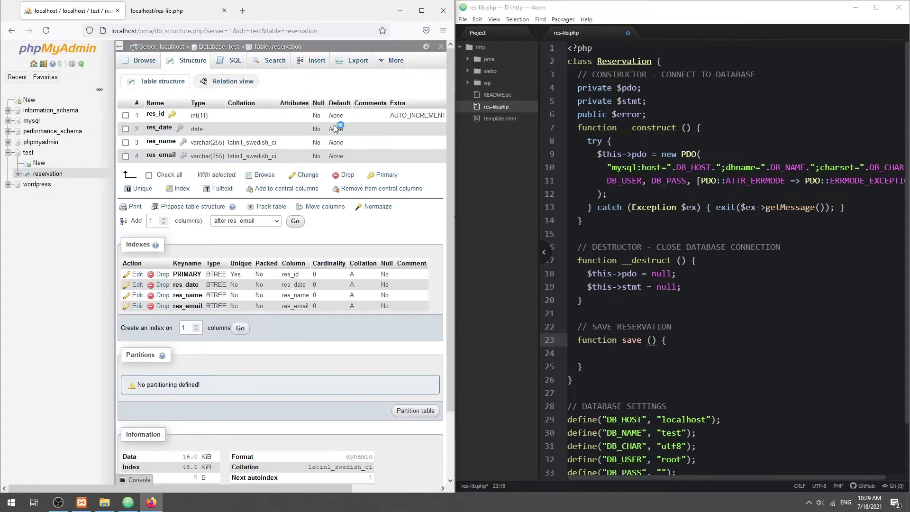
{"action": "key", "text": "Left"}
{"action": "type", "text": "$date"}
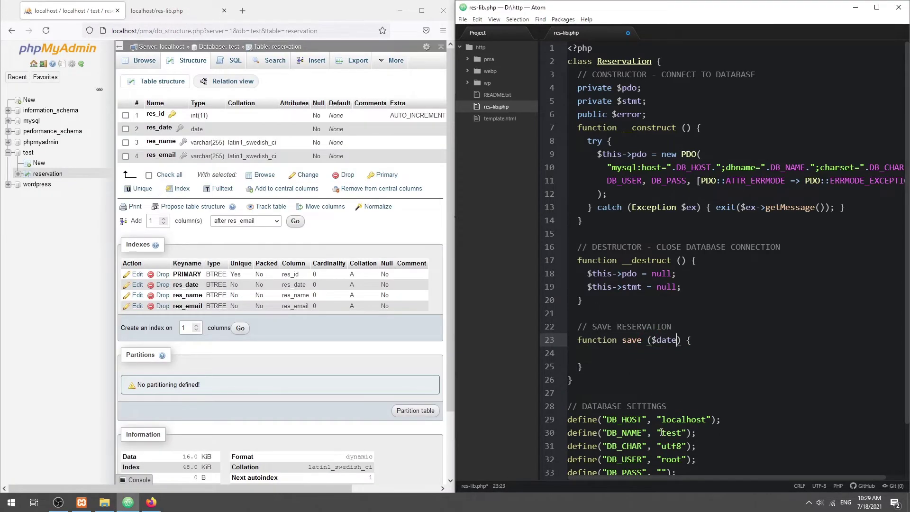
{"action": "type", "text": "email"}
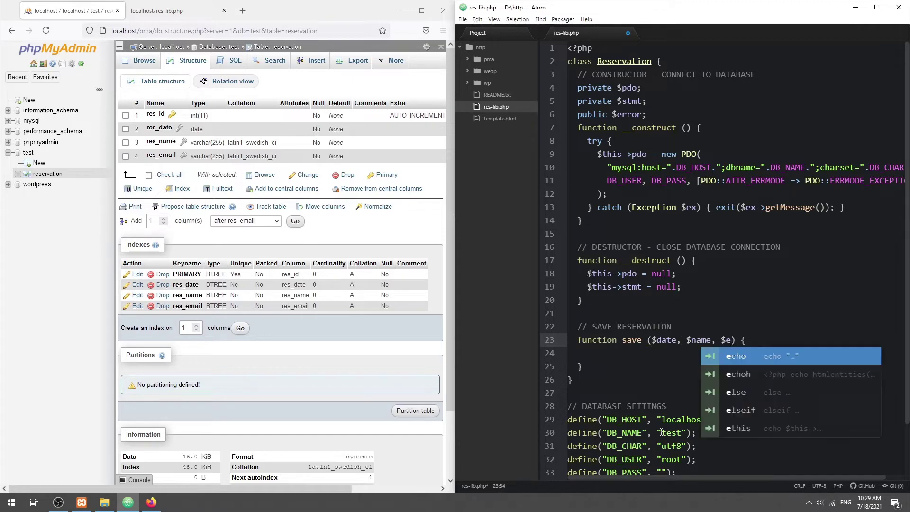
{"action": "key", "text": "Down"}
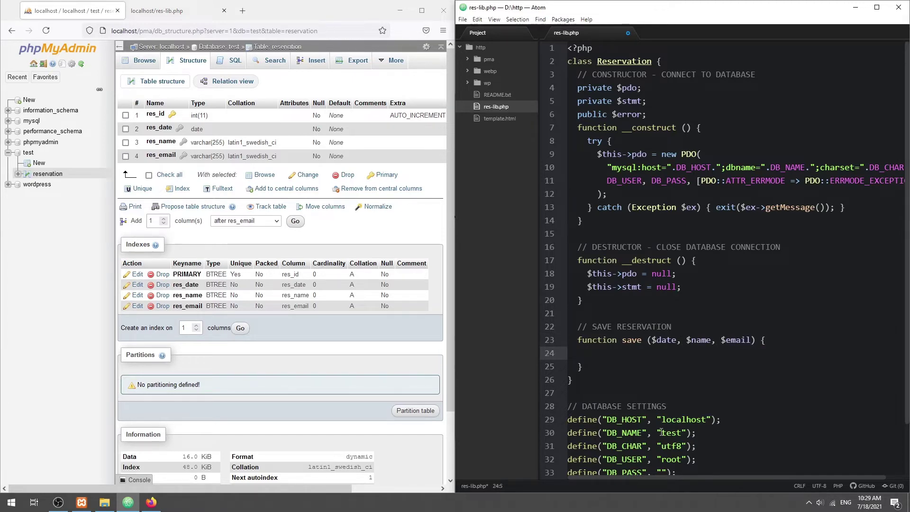
{"action": "type", "text": "try {"}
Add a try/catch whose catch stores getMessage() in error and returns false
{"action": "key", "text": "Return"}
{"action": "type", "text": "} catch (Exc"}
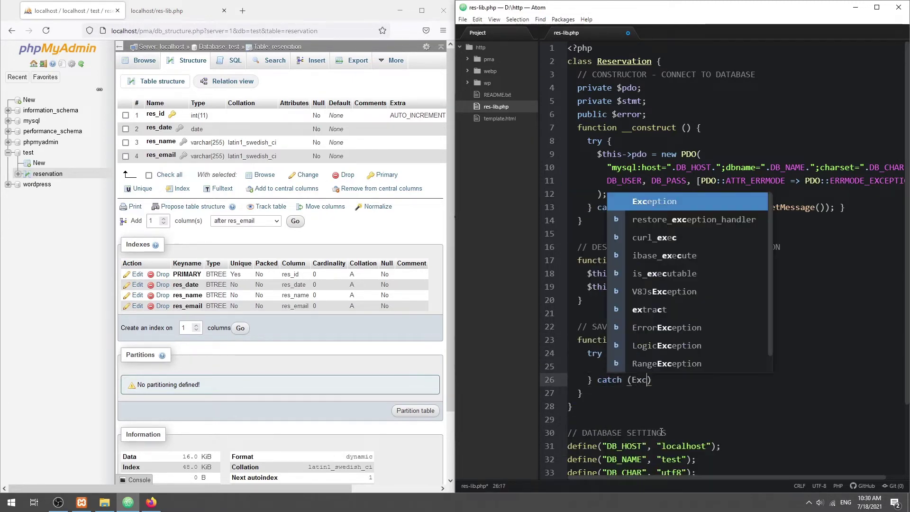
{"action": "type", "text": "eption $ex)"}
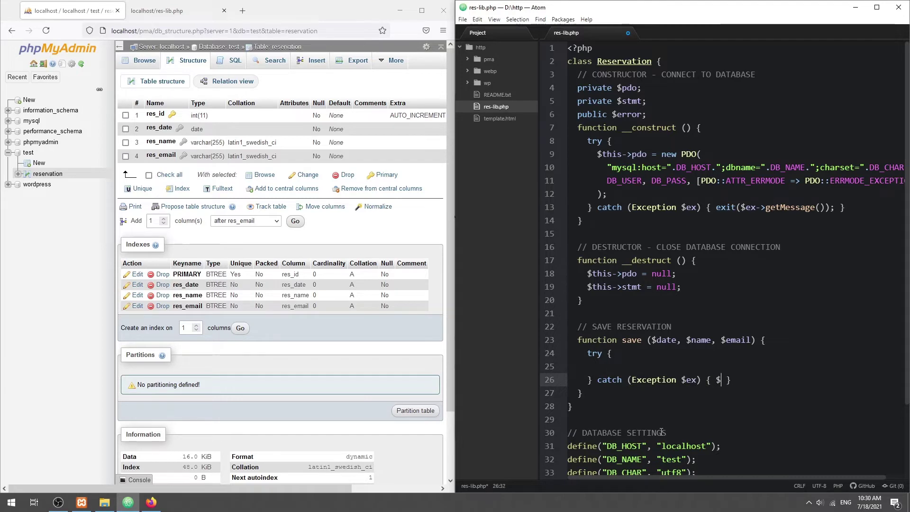
{"action": "type", "text": "this->error = $ex->get"}
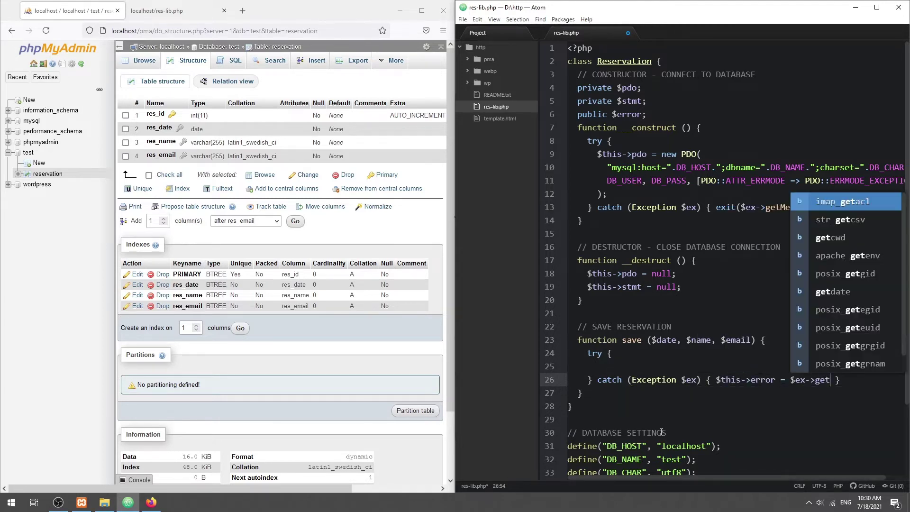
{"action": "type", "text": "ErroMes"}
{"action": "key", "text": "Return"}
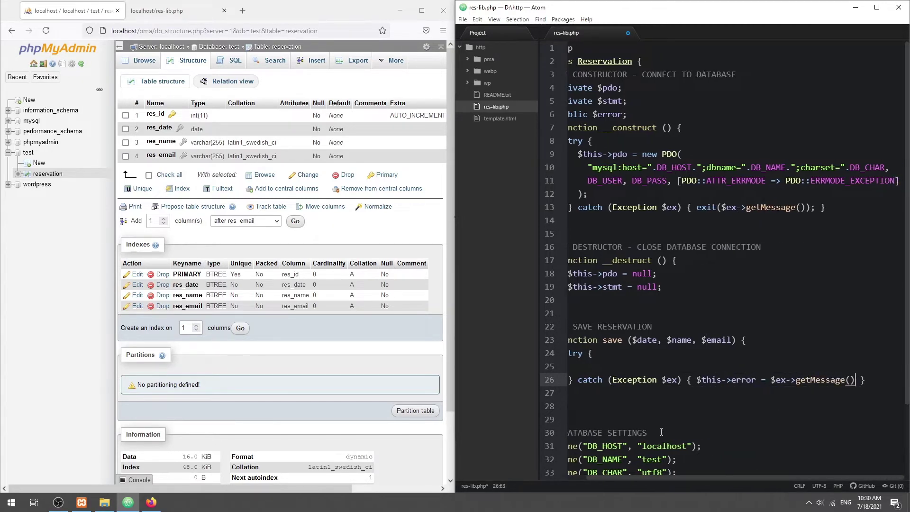
{"action": "key", "text": "Return"}
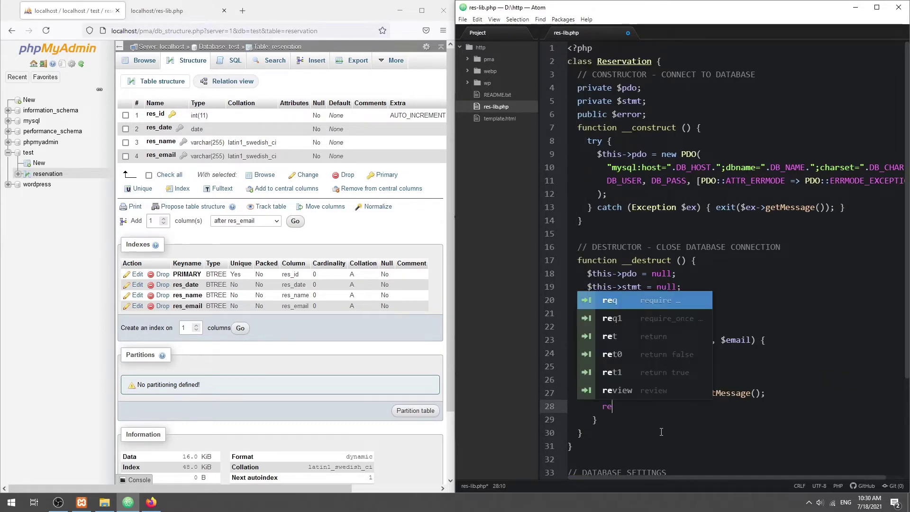
{"action": "type", "text": "return false;"}
{"action": "key", "text": "Return"}
In the try block, prepare and execute the reservation INSERT with $date, $name, $email, returning true
{"action": "key", "text": "Up"}
{"action": "key", "text": "Up"}
{"action": "key", "text": "Up"}
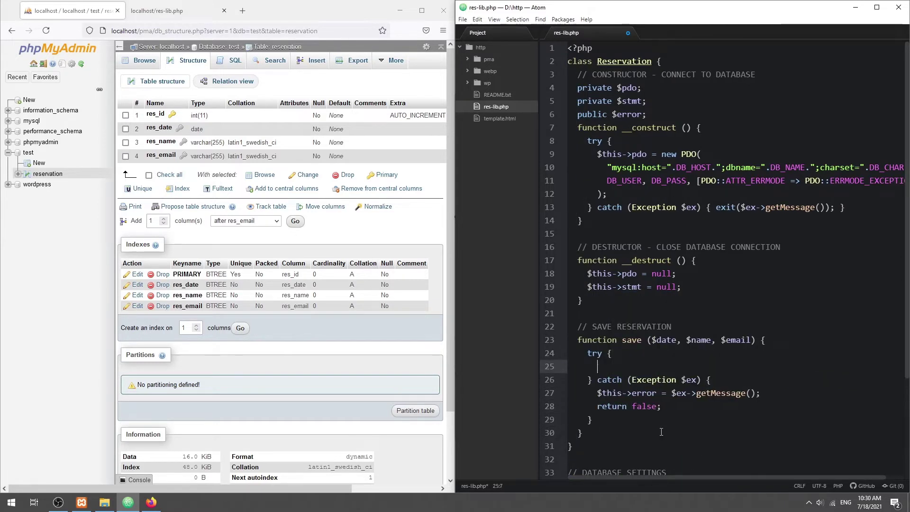
{"action": "type", "text": "$this->stmt"}
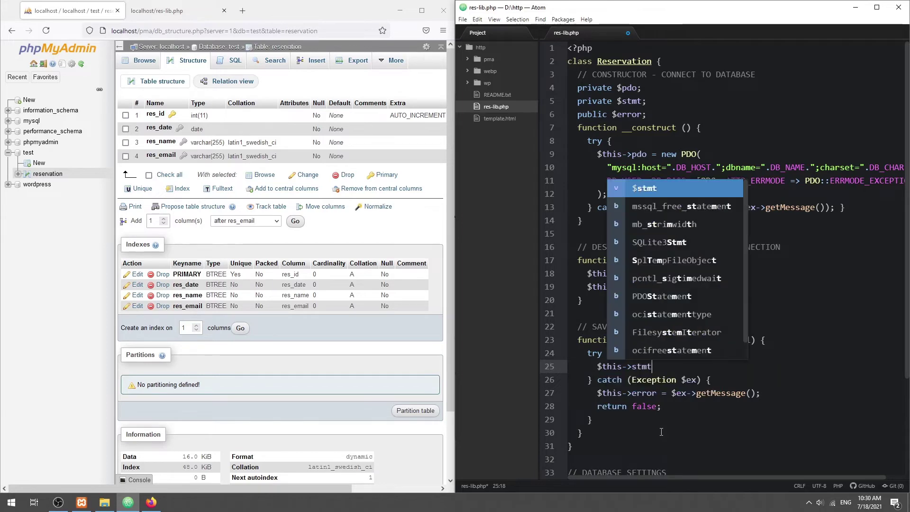
{"action": "type", "text": " = $this->pdo->pre"}
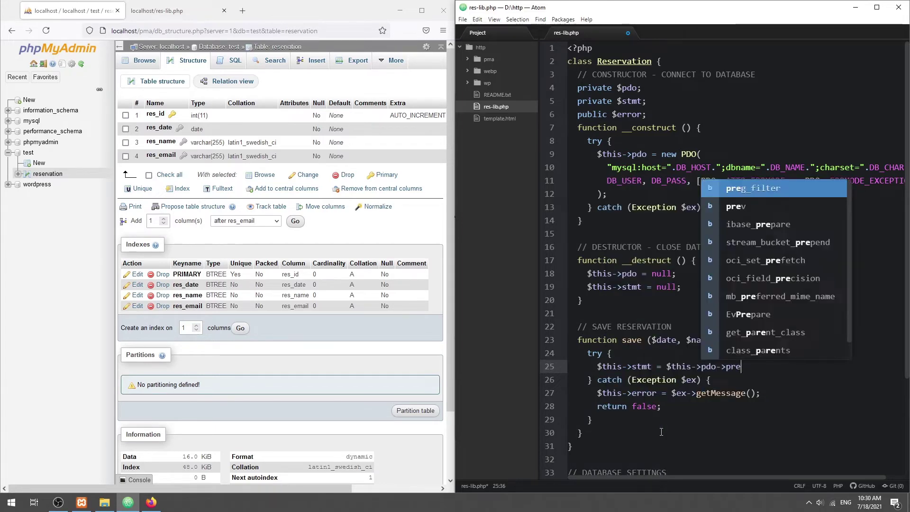
{"action": "type", "text": "pare();"}
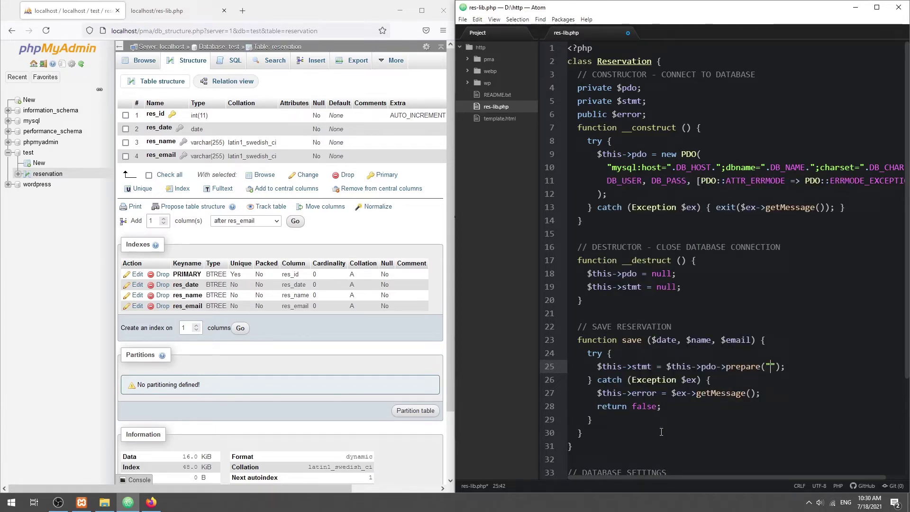
{"action": "key", "text": "Return"}
{"action": "type", "text": "INSERT"}
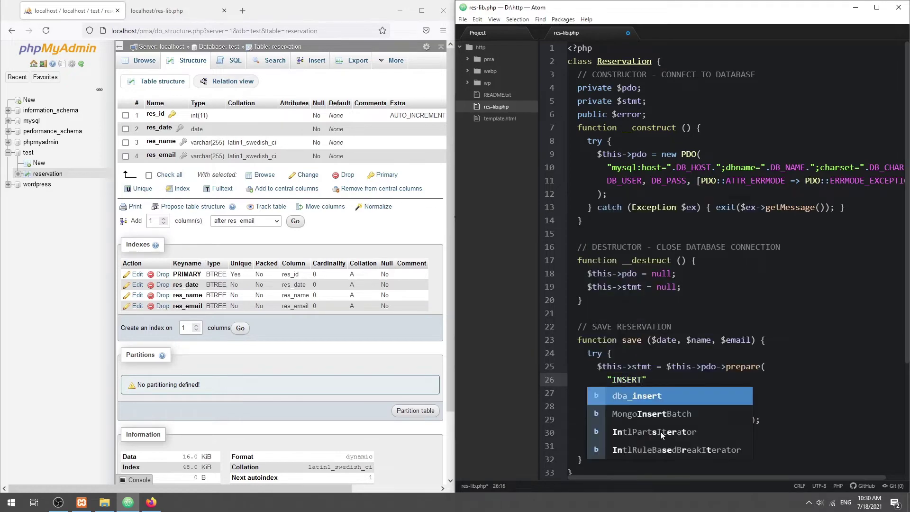
{"action": "type", "text": " INTO `reservation` ()"}
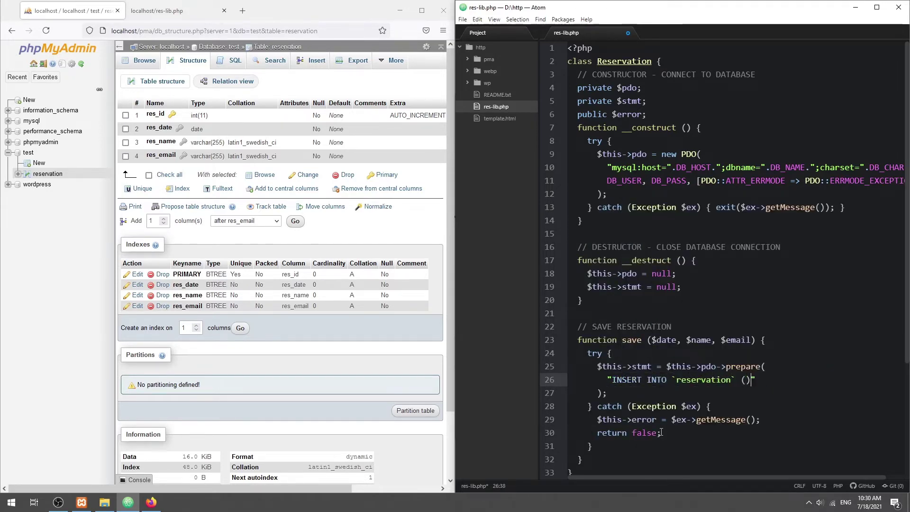
{"action": "type", "text": "res_date`,"}
{"action": "type", "text": "res_name`, "}
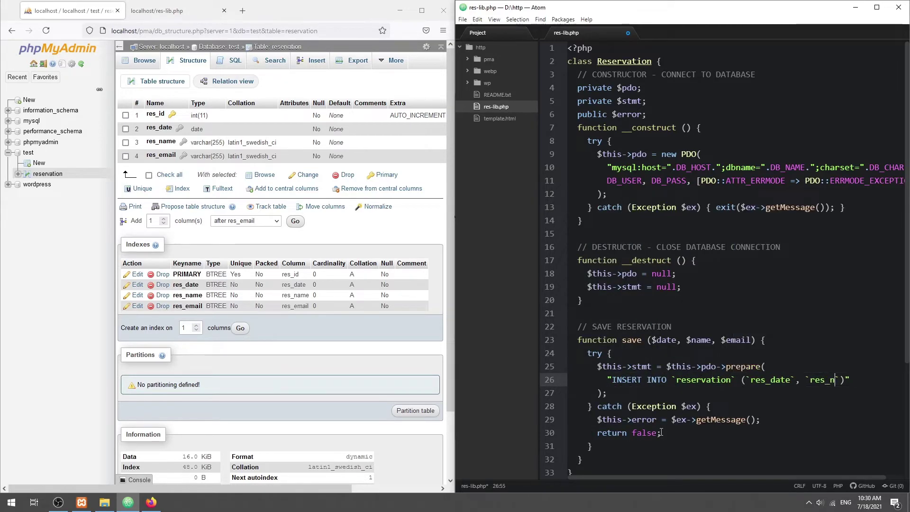
{"action": "type", "text": "res_email`) VALUES ()"}
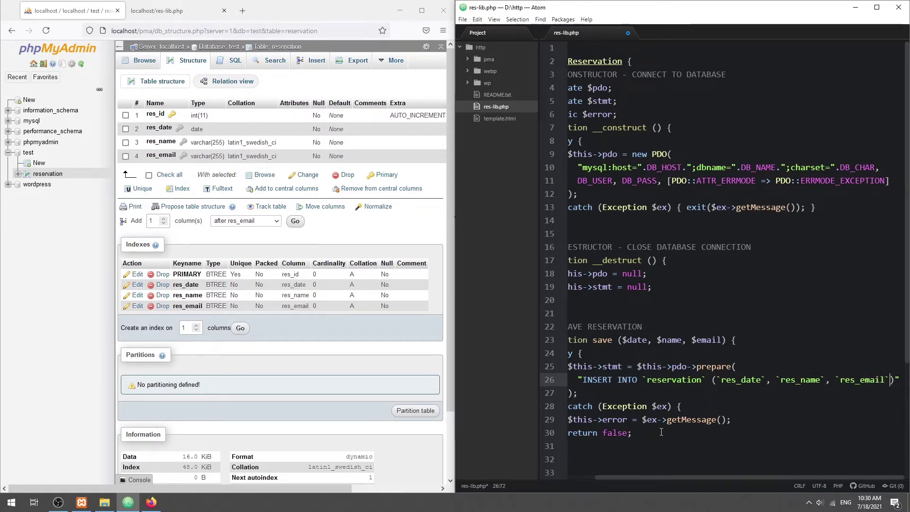
{"action": "type", "text": "?,?,?"}
{"action": "key", "text": "End"}
{"action": "key", "text": "Return"}
{"action": "type", "text": ");"}
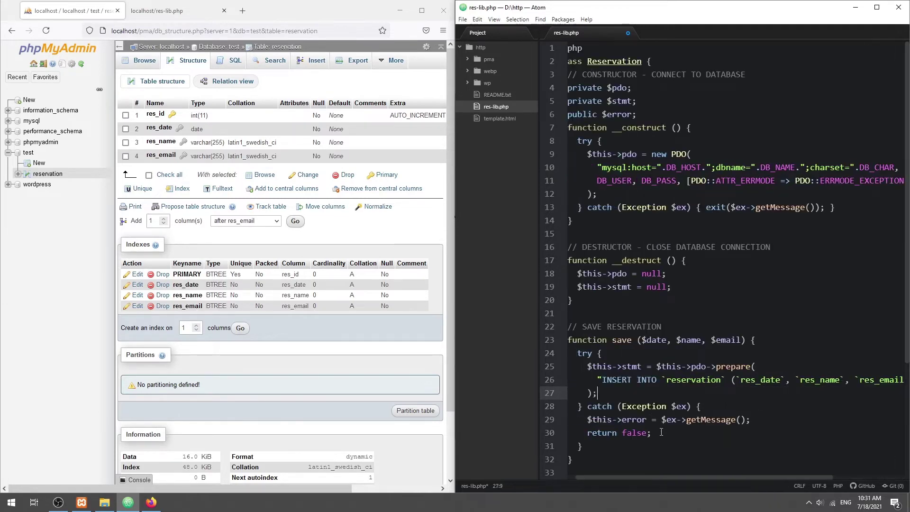
{"action": "key", "text": "Return"}
{"action": "type", "text": "$this->stmt->execute()"}
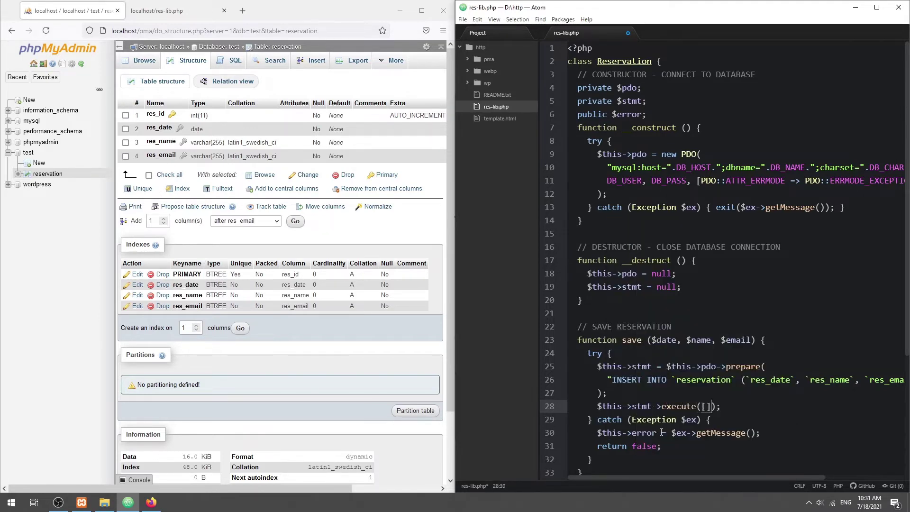
{"action": "type", "text": "$date, $name, $ema"}
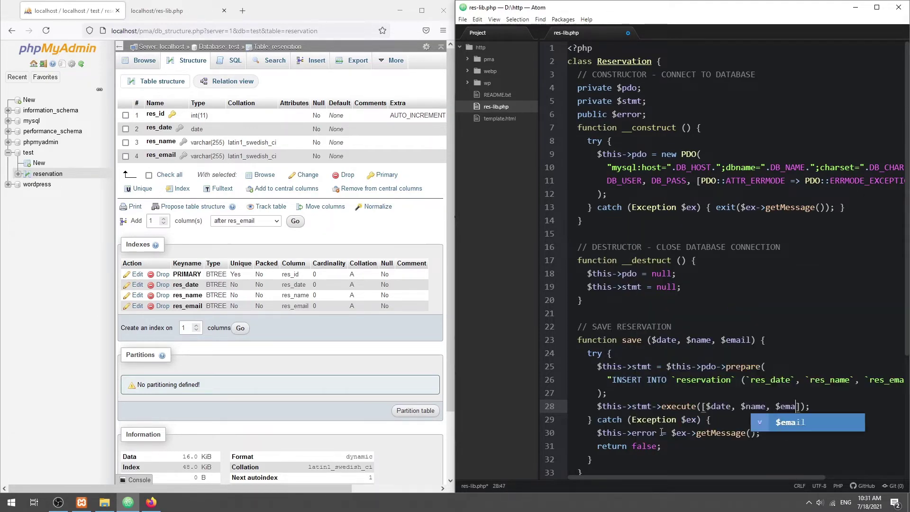
{"action": "key", "text": "Tab"}
{"action": "key", "text": "End"}
{"action": "key", "text": "Return"}
{"action": "type", "text": "return true;"}
{"action": "left_click", "coordinate": [662, 432]}
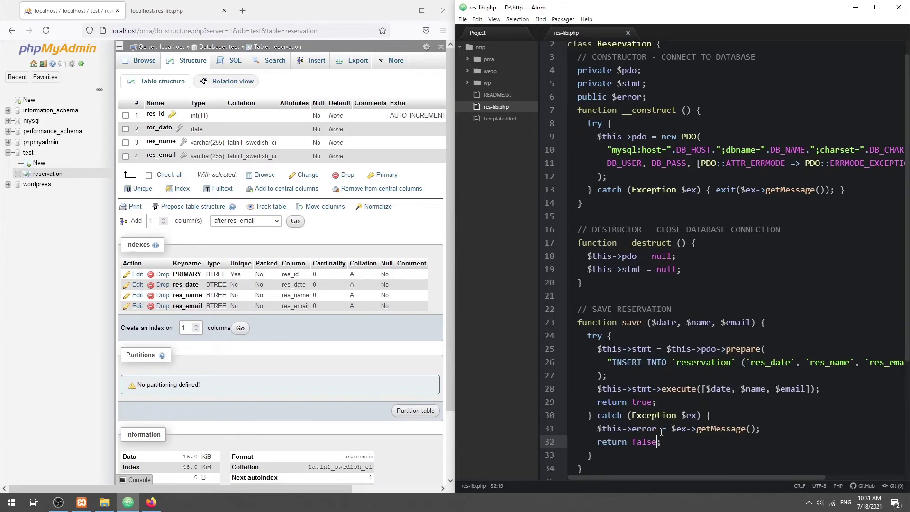
{"action": "scroll", "coordinate": [662, 432], "scroll_direction": "down", "scroll_amount": 4}
{"action": "left_click", "coordinate": [662, 455]}
{"action": "key", "text": "Return"}
{"action": "key", "text": "Return"}
{"action": "type", "text": "// TEST"}
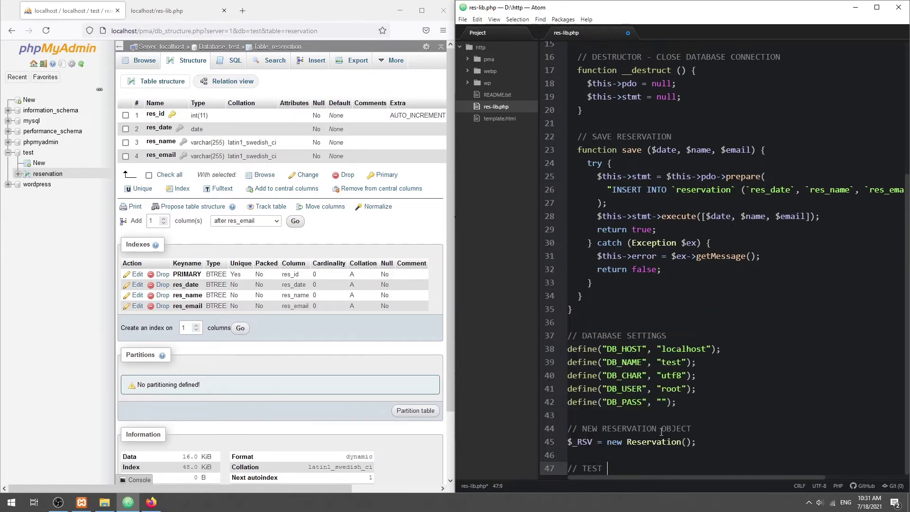
{"action": "key", "text": "Return"}
{"action": "type", "text": "_RSV->save()"}
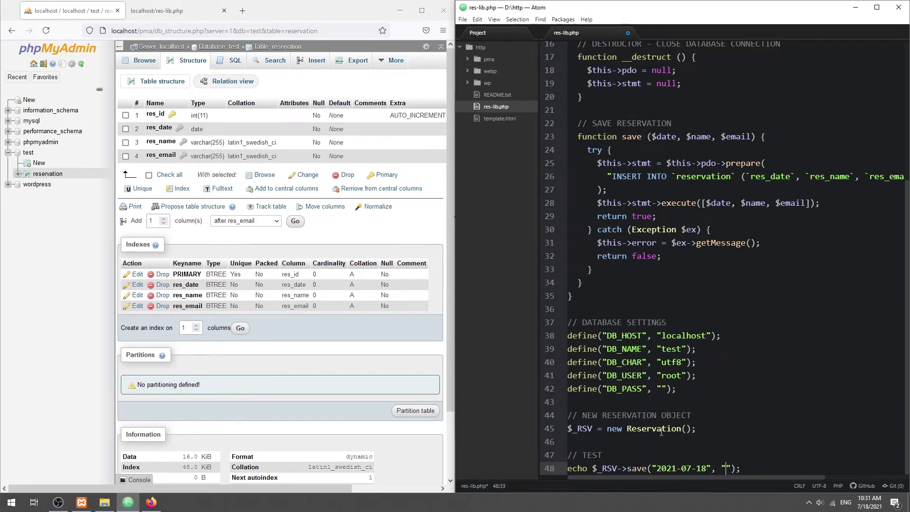
{"action": "type", "text": "Jon Doe\", \"jon@doe.com"}
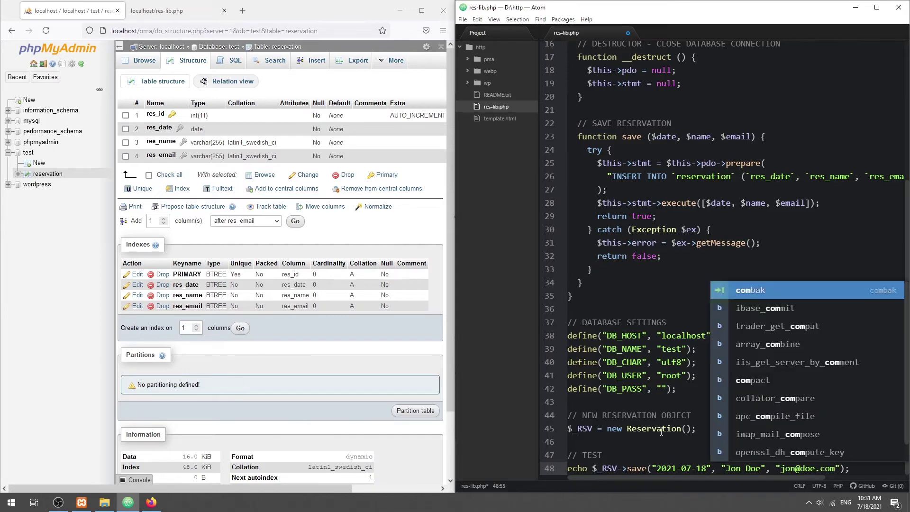
{"action": "key", "text": "Return"}
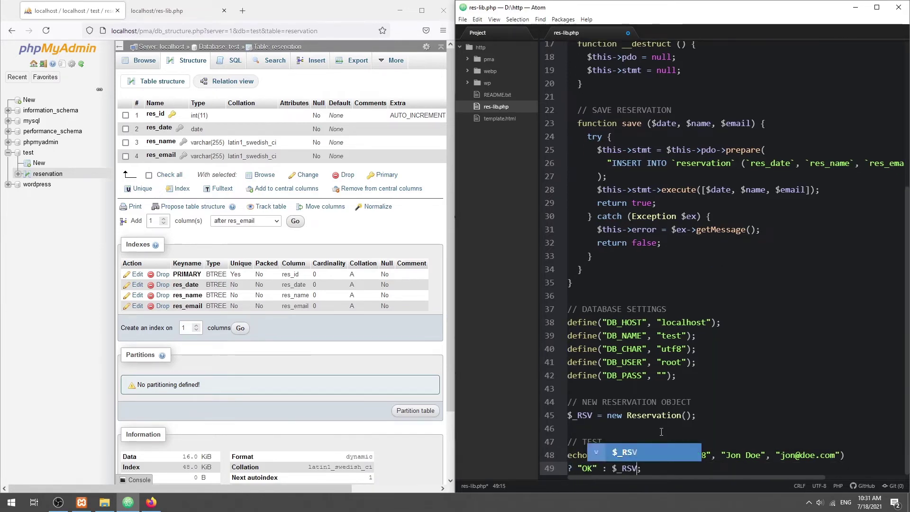
{"action": "type", "text": "_RSV->error"}
{"action": "key", "text": "ctrl+s"}
{"action": "left_click", "coordinate": [168, 14]}
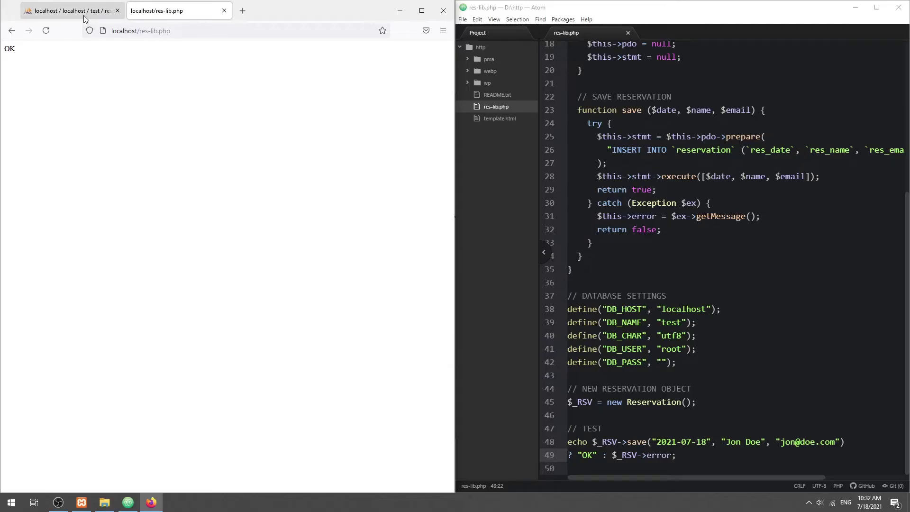
{"action": "left_click", "coordinate": [71, 11]}
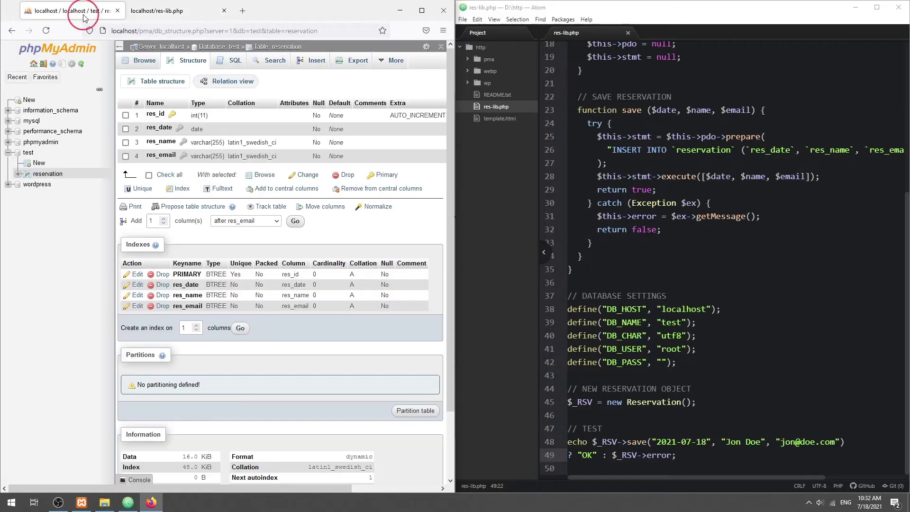
{"action": "left_click", "coordinate": [138, 61]}
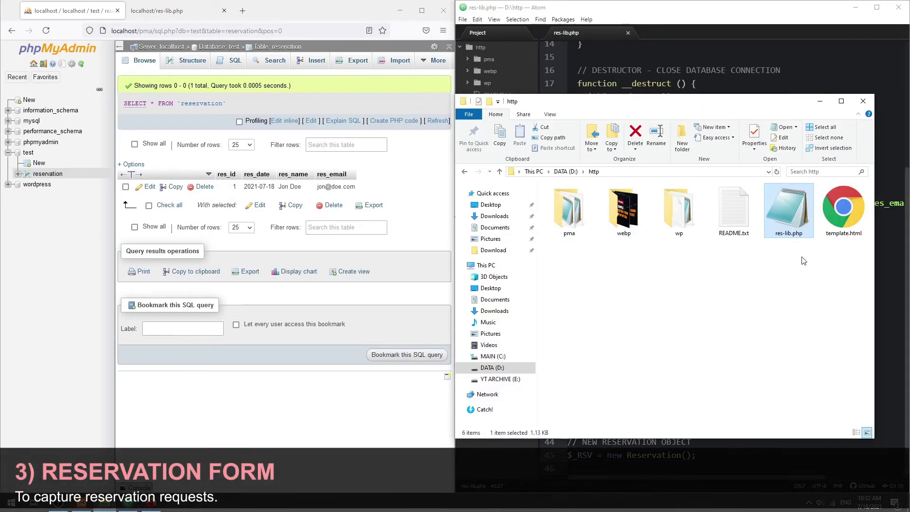
Copy template.html as reserve.html and open it in Atom to edit its title
{"action": "left_click", "coordinate": [843, 213]}
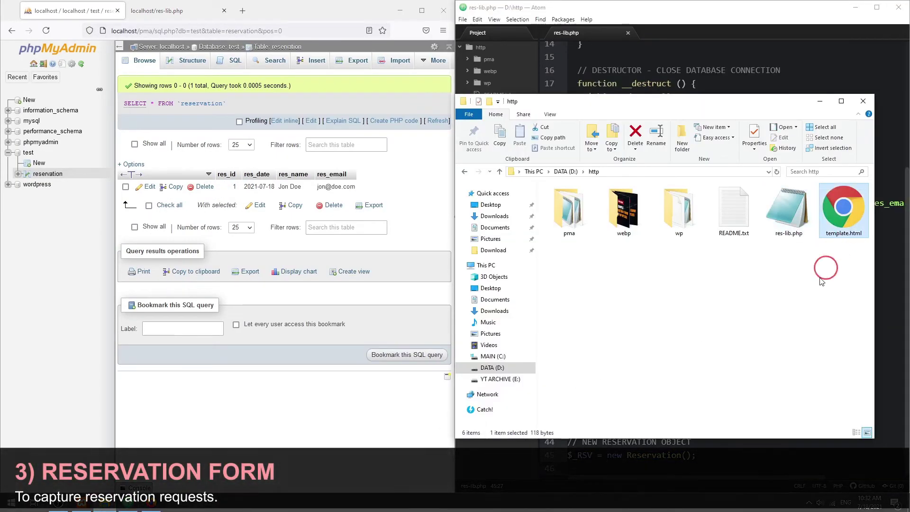
{"action": "key", "text": "ctrl+c"}
{"action": "key", "text": "ctrl+v"}
{"action": "key", "text": "F2"}
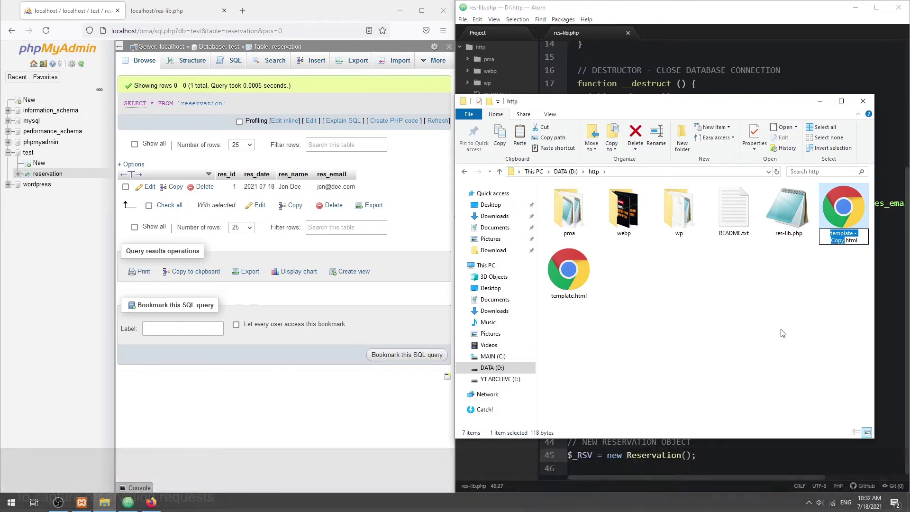
{"action": "type", "text": "reserv"}
{"action": "key", "text": "Return"}
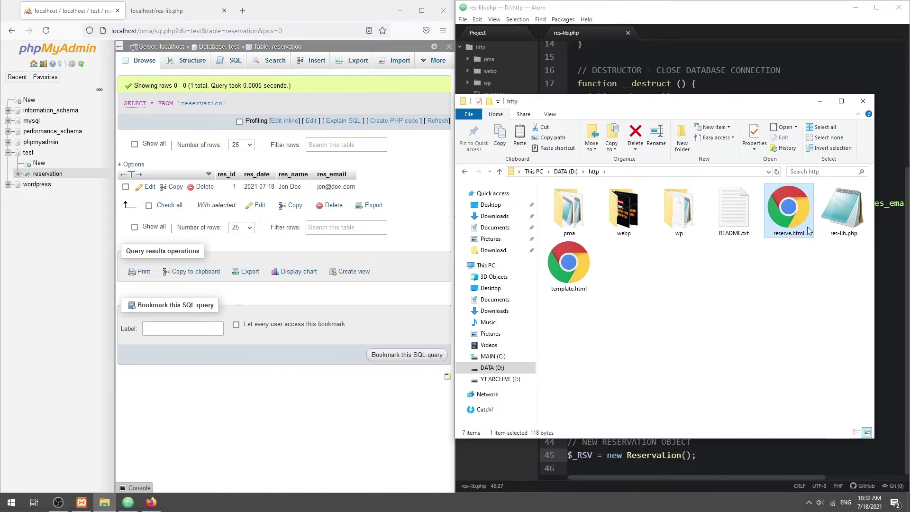
{"action": "left_click_drag", "start_coordinate": [789, 213], "coordinate": [727, 40]}
{"action": "left_click", "coordinate": [622, 87]}
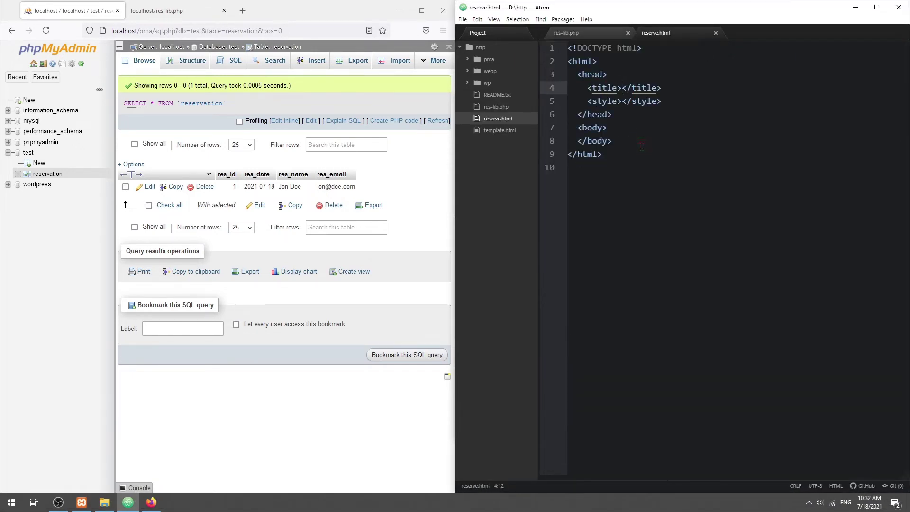
{"action": "type", "text": "Reservation Form"}
Remove the empty style tags and open new lines in the body
{"action": "key", "text": "Down"}
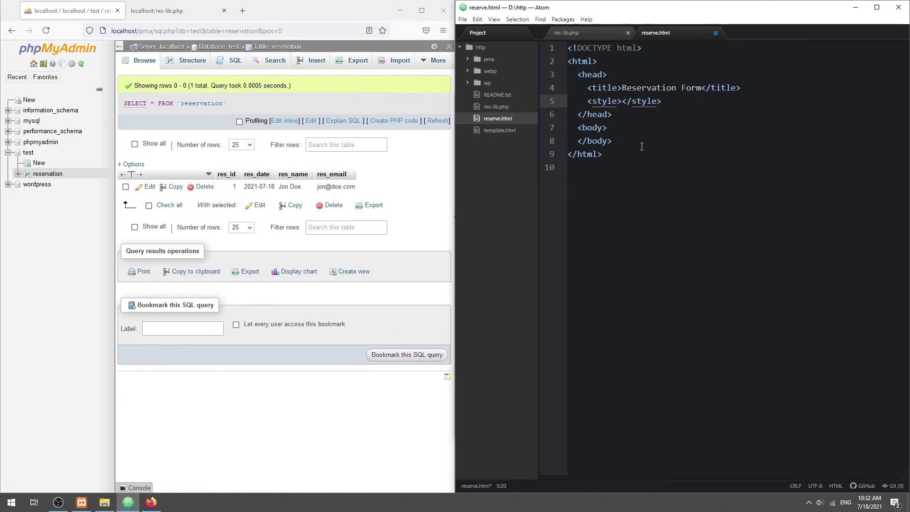
{"action": "key", "text": "ctrl+shift+k"}
{"action": "key", "text": "Down"}
{"action": "key", "text": "Return"}
{"action": "type", "text": "<!-- RESER"}
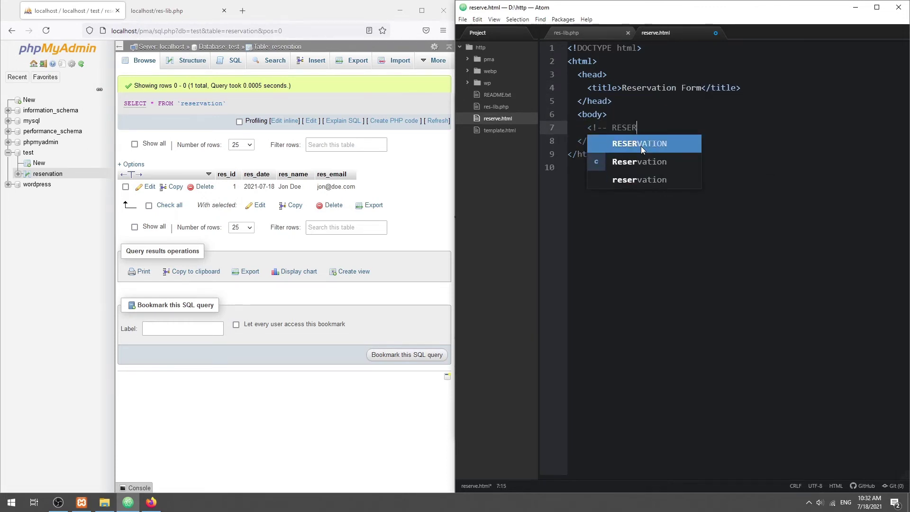
{"action": "type", "text": "VATION FORM -->"}
{"action": "key", "text": "Return"}
{"action": "type", "text": "<"}
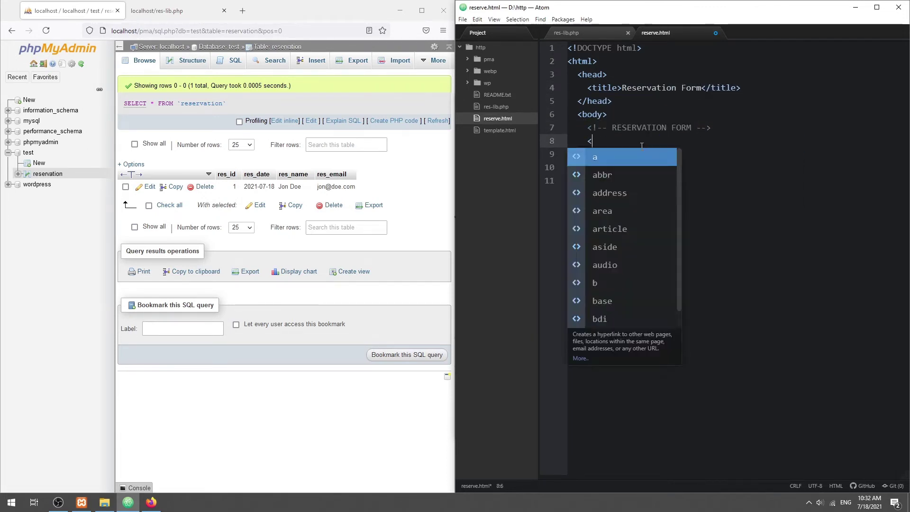
{"action": "type", "text": "fornm"}
{"action": "type", "text": "</form>"}
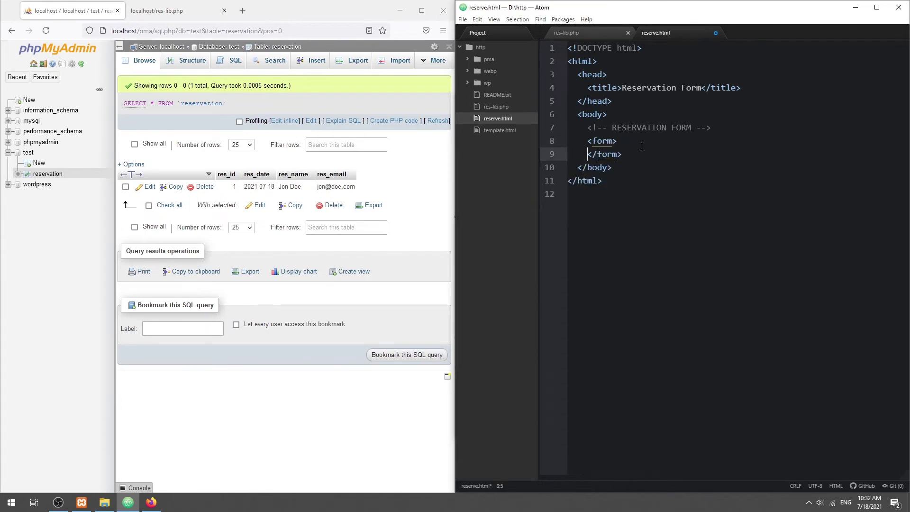
Add a form tag using the post method and _self target
{"action": "key", "text": "Up"}
{"action": "type", "text": "method=\"post\""}
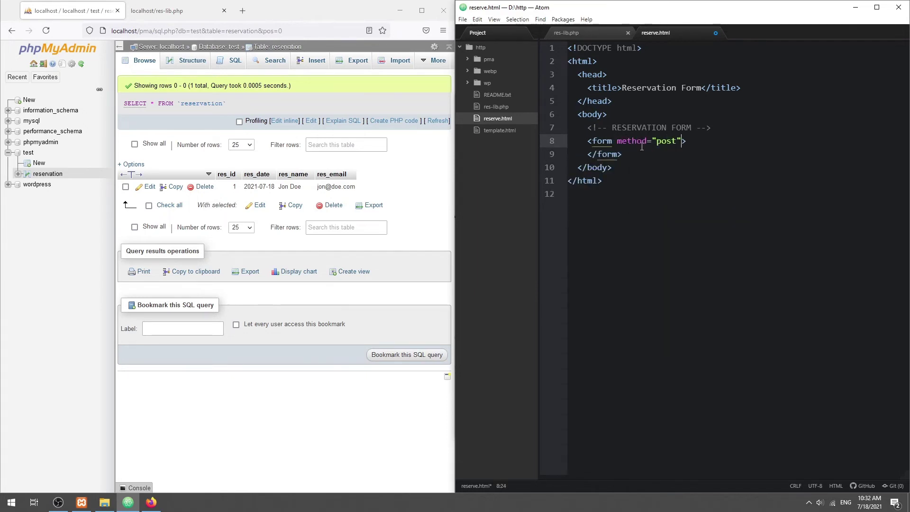
{"action": "type", "text": " tar"}
{"action": "key", "text": "Tab"}
{"action": "type", "text": "_"}
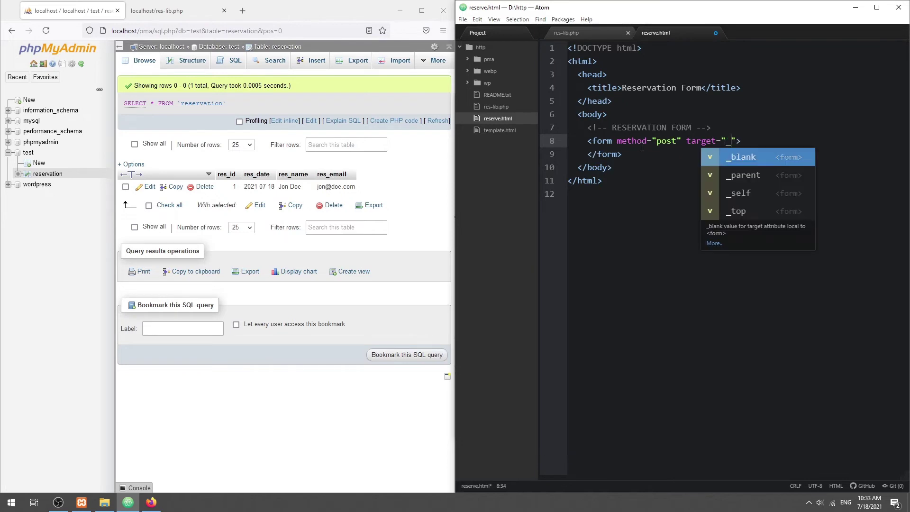
{"action": "key", "text": "Down"}
{"action": "key", "text": "Down"}
{"action": "key", "text": "Tab"}
{"action": "key", "text": "End"}
{"action": "key", "text": "Return"}
{"action": "type", "text": "<inpu"}
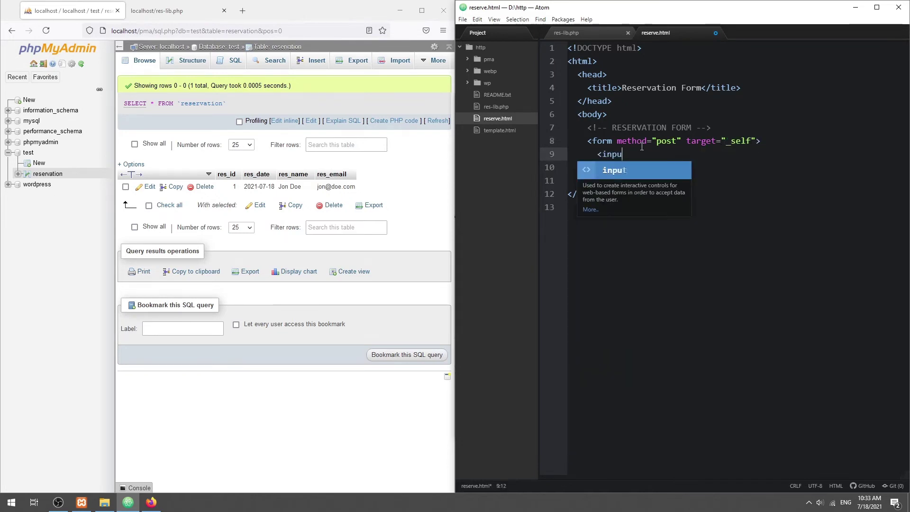
{"action": "type", "text": "t type=\"text\"/"}
Write a required input with name and placeholder attributes, and duplicate it
{"action": "key", "text": "BackSpace"}
{"action": "type", "text": "name"}
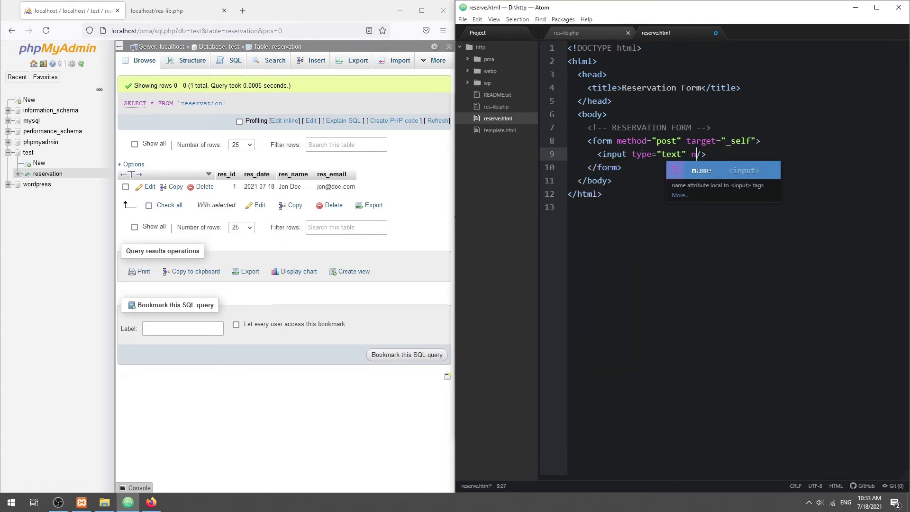
{"action": "key", "text": "Tab"}
{"action": "type", "text": "requ"}
{"action": "key", "text": "Tab"}
{"action": "type", "text": "/> plac"}
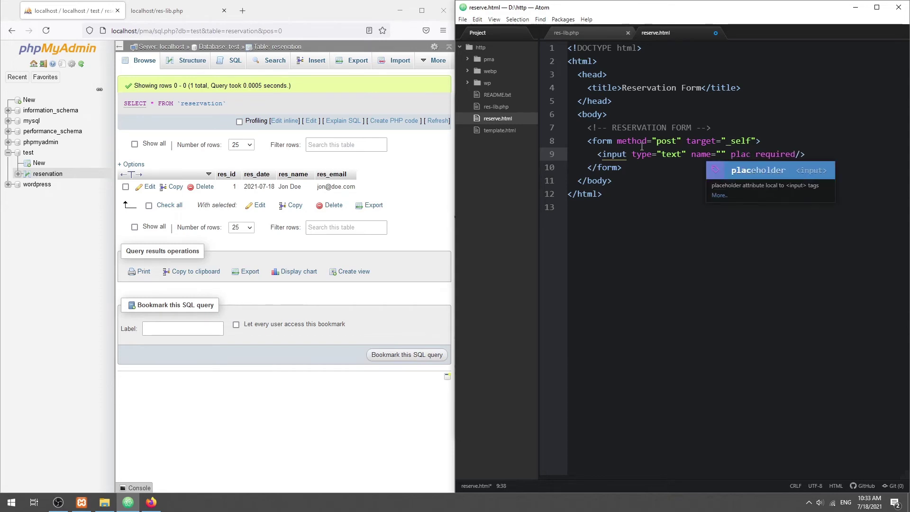
{"action": "key", "text": "Tab"}
{"action": "key", "text": "End"}
{"action": "key", "text": "ctrl+shift+d"}
{"action": "key", "text": "ctrl+shift+d"}
{"action": "key", "text": "ctrl+shift+d"}
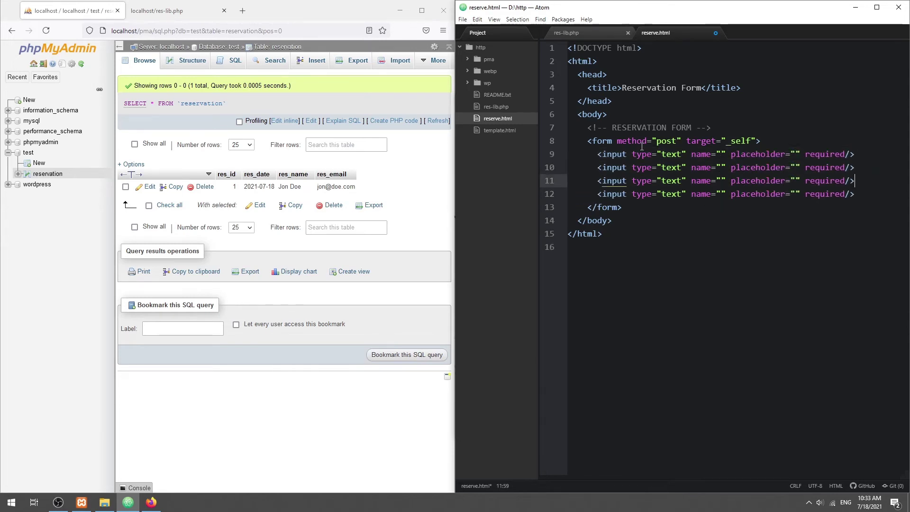
Make the inputs date, name and email types with Date and Name placeholders
{"action": "key", "text": "ctrl+shift+Right"}
{"action": "type", "text": "da"}
{"action": "key", "text": "Tab"}
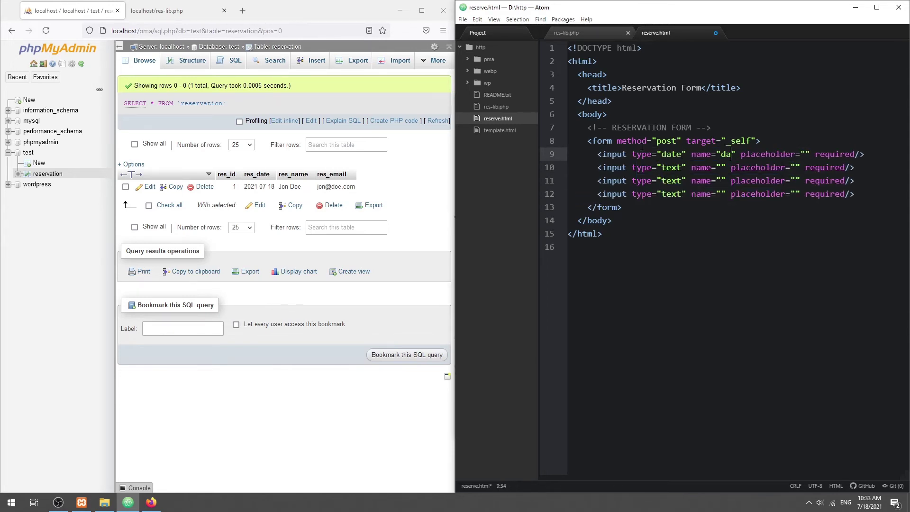
{"action": "type", "text": "te"}
{"action": "key", "text": "Down"}
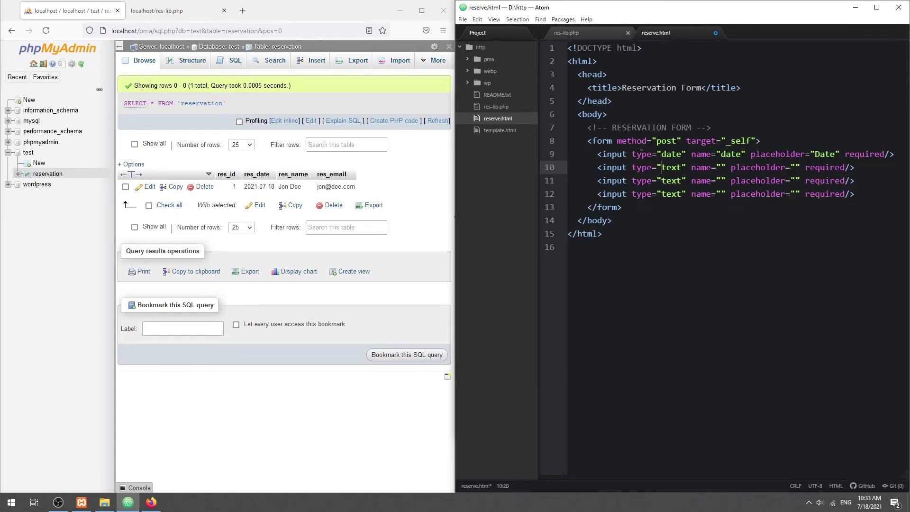
{"action": "type", "text": "name"}
{"action": "key", "text": "ctrl+Right"}
{"action": "key", "text": "ctrl+Right"}
{"action": "key", "text": "ctrl+Right"}
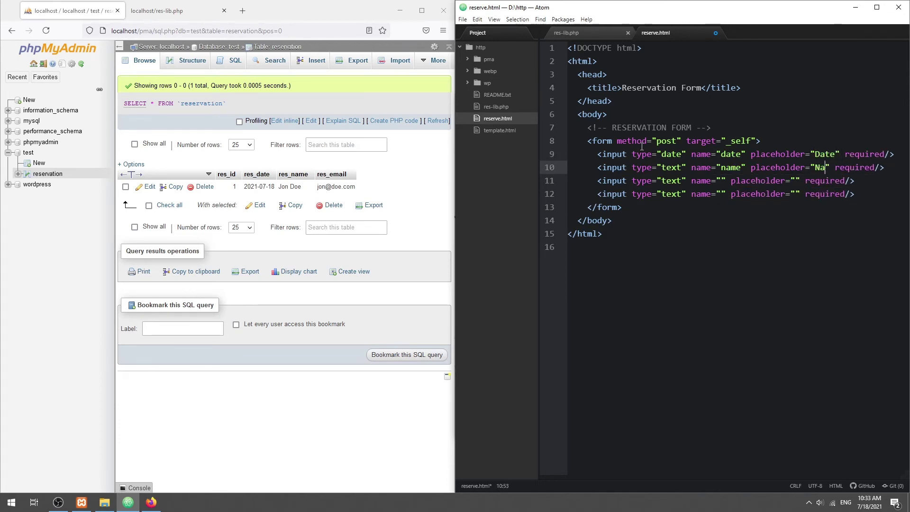
{"action": "type", "text": "me"}
{"action": "key", "text": "Down"}
{"action": "type", "text": "ema"}
{"action": "key", "text": "Tab"}
{"action": "key", "text": "ctrl+Right"}
{"action": "key", "text": "ctrl+Right"}
{"action": "key", "text": "ctrl+Right"}
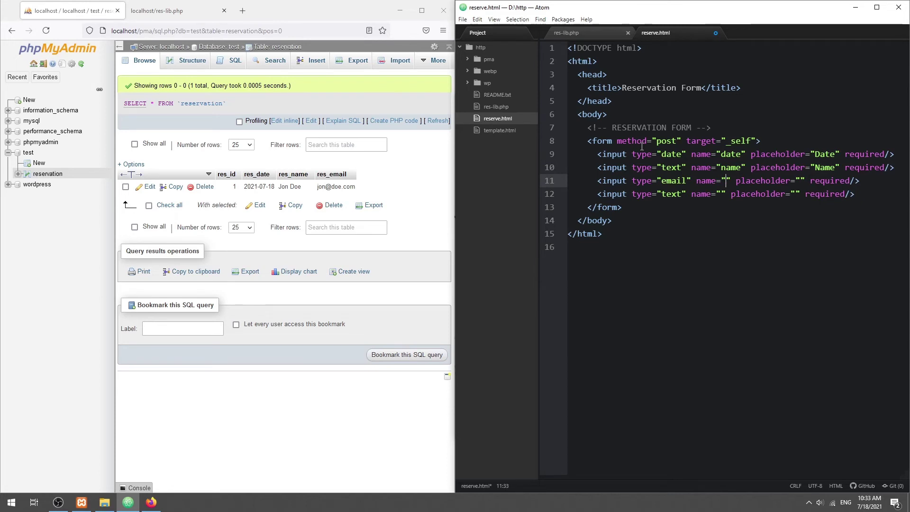
{"action": "type", "text": "email"}
{"action": "key", "text": "ctrl+Right"}
{"action": "key", "text": "ctrl+Right"}
{"action": "key", "text": "ctrl+Right"}
{"action": "type", "text": "Email"}
{"action": "key", "text": "Down"}
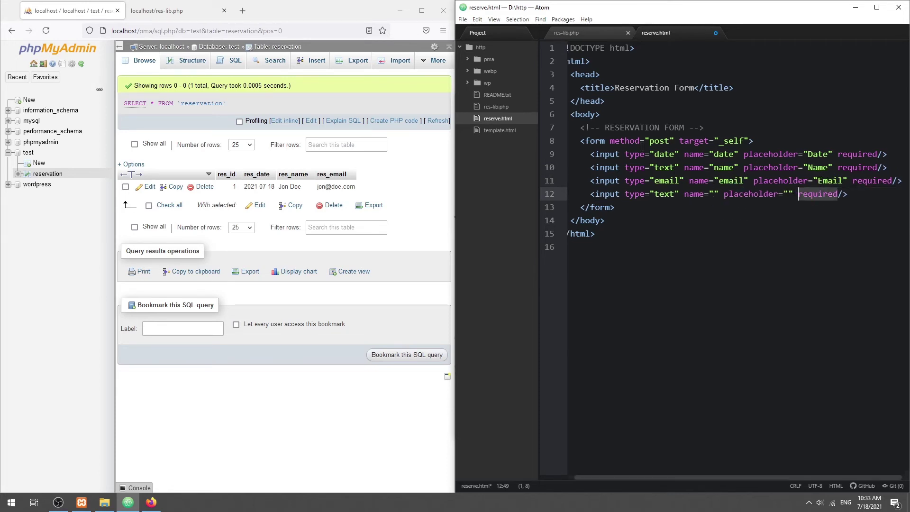
Turn the last input into a submit button with value Go!
{"action": "key", "text": "ctrl+shift+Left"}
{"action": "key", "text": "Delete"}
{"action": "key", "text": "ctrl+shift+Left"}
{"action": "key", "text": "ctrl+shift+Left"}
{"action": "key", "text": "Delete"}
{"action": "double_click", "coordinate": [665, 194]}
{"action": "type", "text": "sub"}
{"action": "key", "text": "Tab"}
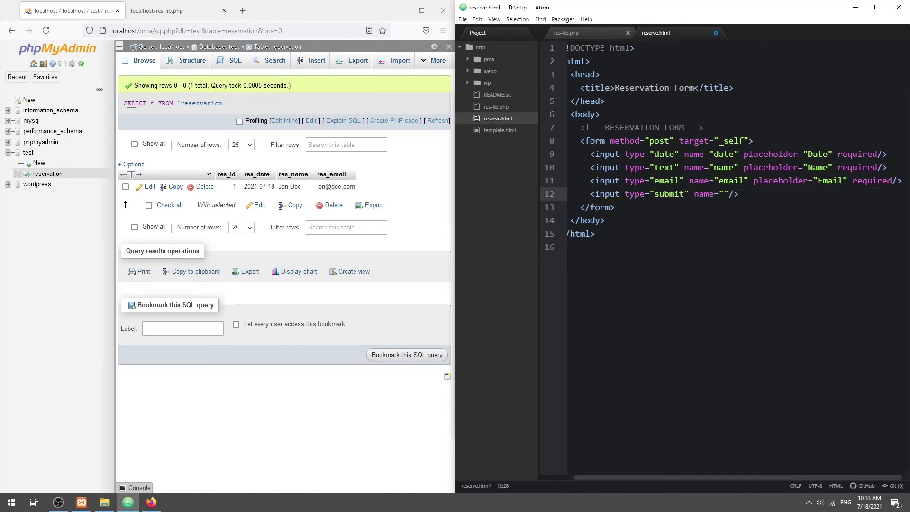
{"action": "double_click", "coordinate": [702, 194]}
{"action": "type", "text": "val"}
{"action": "key", "text": "Tab"}
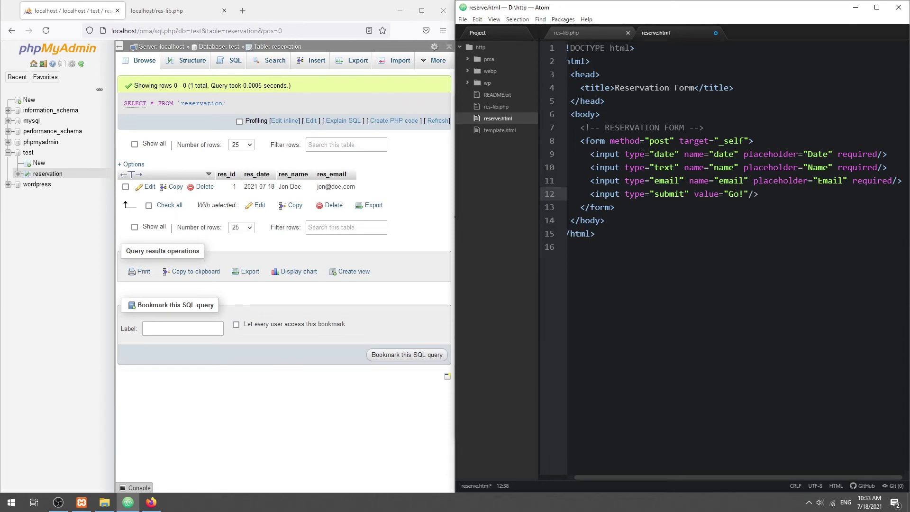
Preview reserve.html in Firefox and pick 07/21/2021 in the date picker
{"action": "left_click", "coordinate": [156, 11]}
{"action": "left_click", "coordinate": [142, 31]}
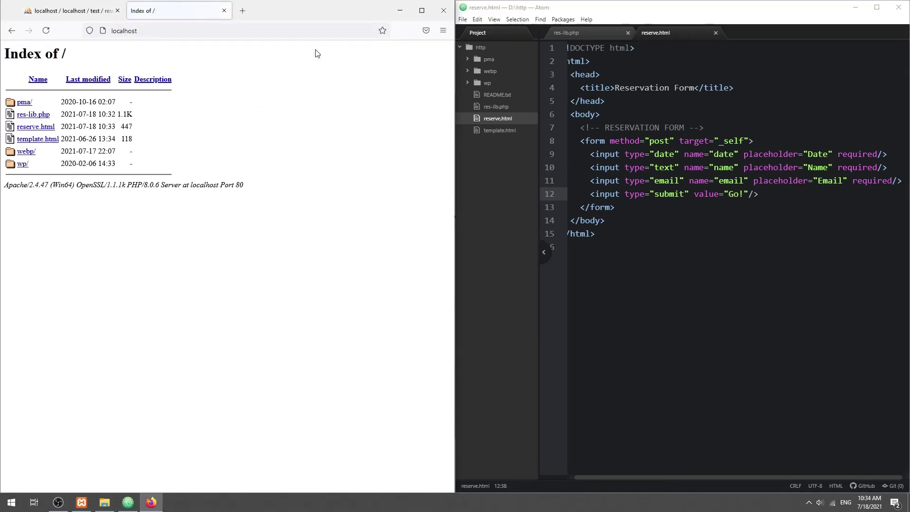
{"action": "left_click", "coordinate": [36, 127]}
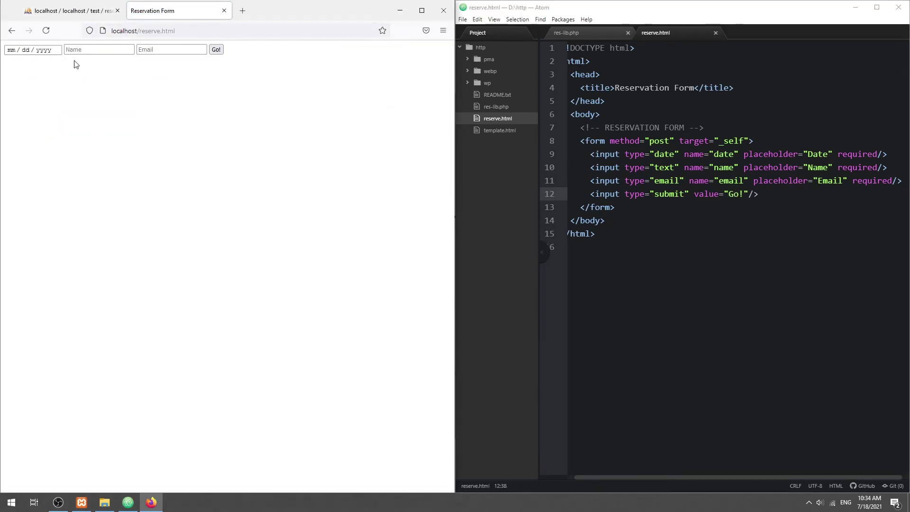
{"action": "left_click", "coordinate": [46, 50]}
{"action": "left_click", "coordinate": [69, 133]}
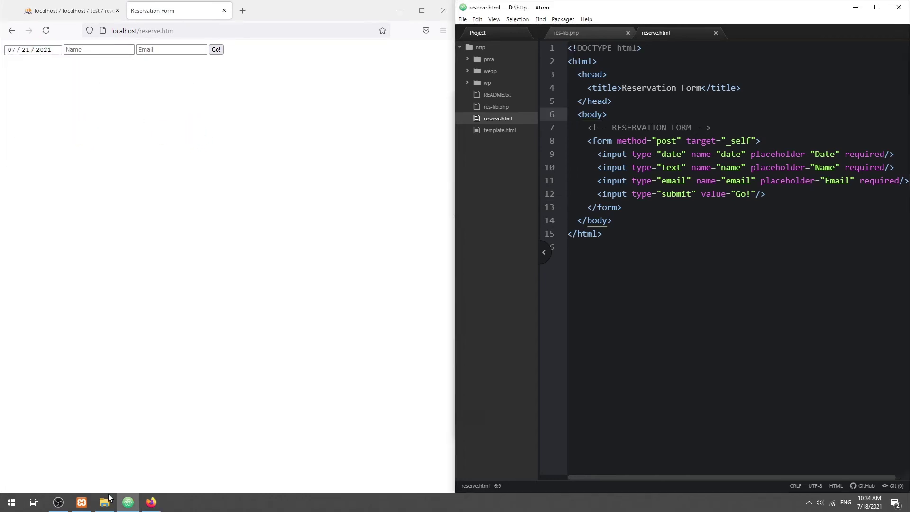
Rename reserve.html to reserve.php in File Explorer
{"action": "left_click", "coordinate": [105, 502]}
{"action": "left_click", "coordinate": [788, 233]}
{"action": "type", "text": "reserve.php"}
{"action": "key", "text": "Return"}
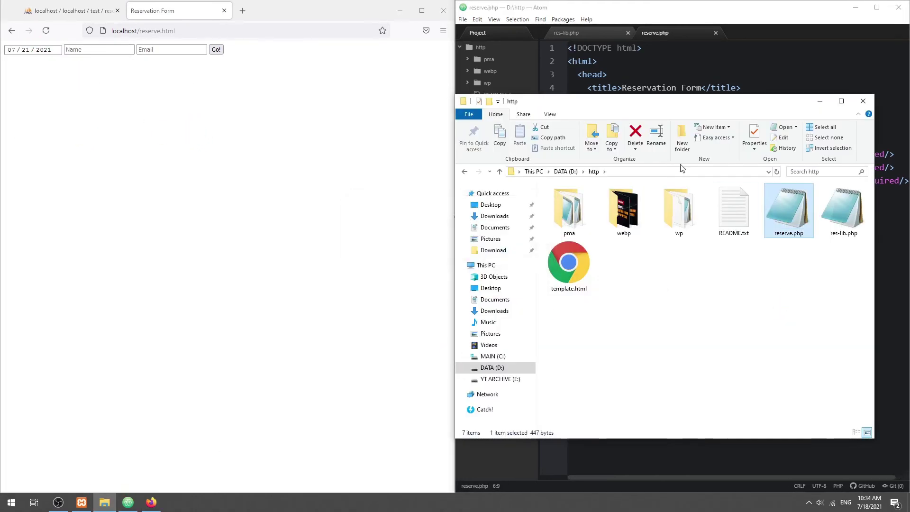
{"action": "left_click", "coordinate": [654, 32]}
{"action": "key", "text": "Return"}
{"action": "type", "text": "php"}
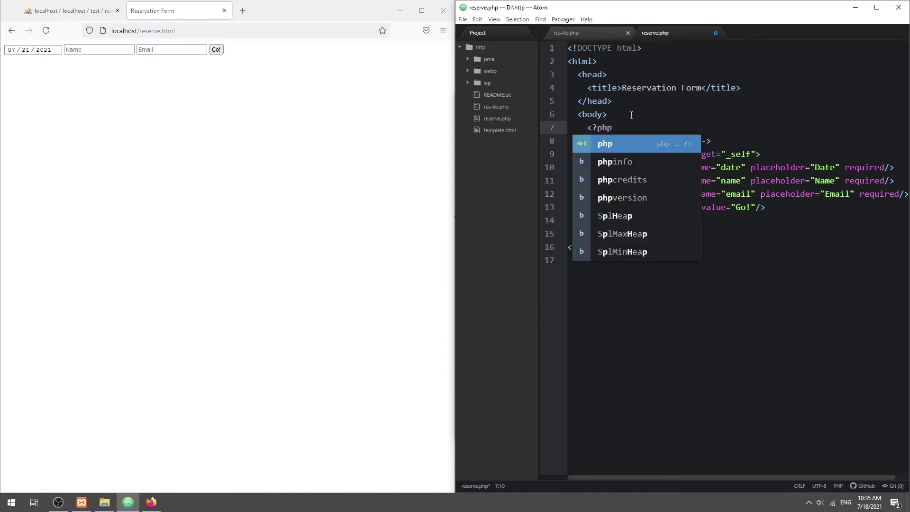
Add a PHP block that, on POST, requires res-lib.php and echoes the $_RSV->save() result
{"action": "key", "text": "Tab"}
{"action": "type", "text": "// PROCESS FORM WHEN SUBMITTED"}
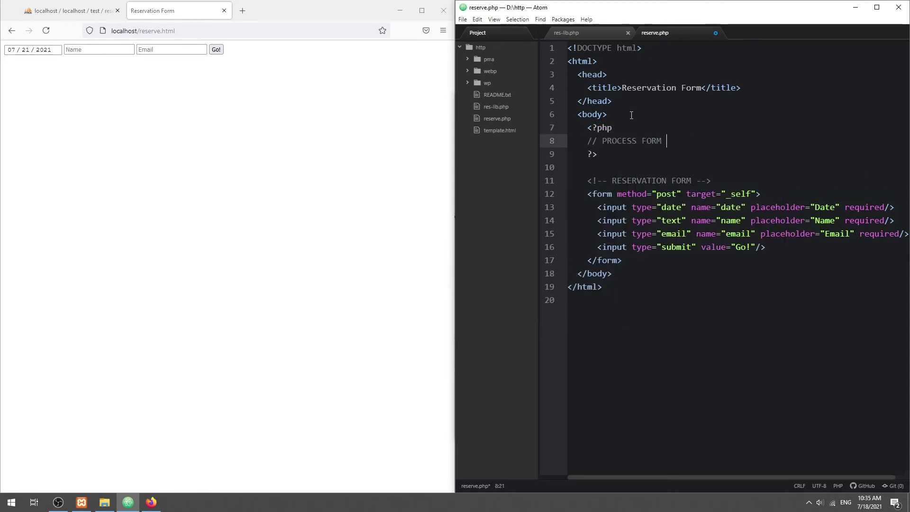
{"action": "key", "text": "Return"}
{"action": "type", "text": "if (isset($_POST['date"}
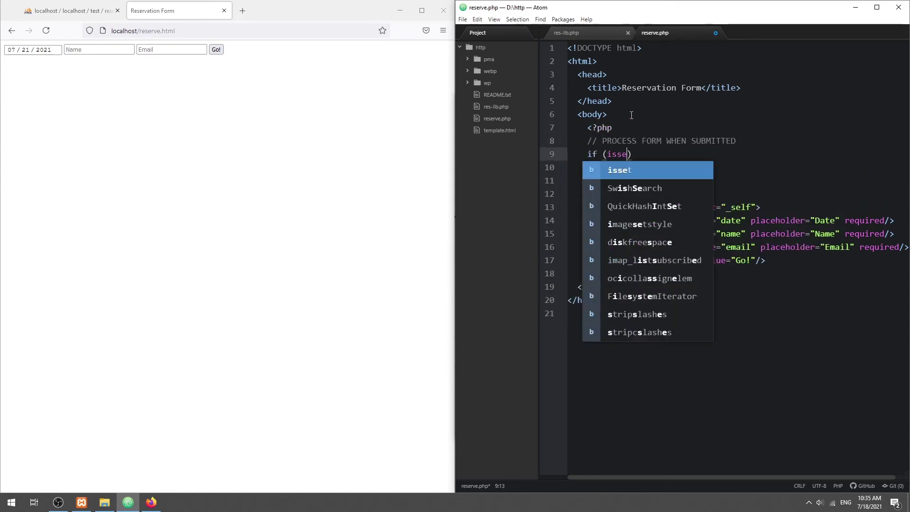
{"action": "key", "text": "End"}
{"action": "type", "text": "{"}
{"action": "key", "text": "Return"}
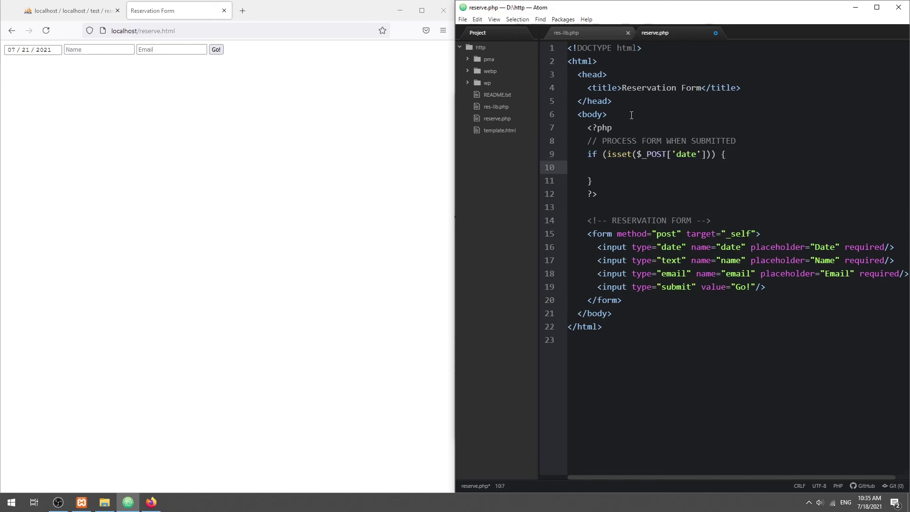
{"action": "type", "text": "require \"re"}
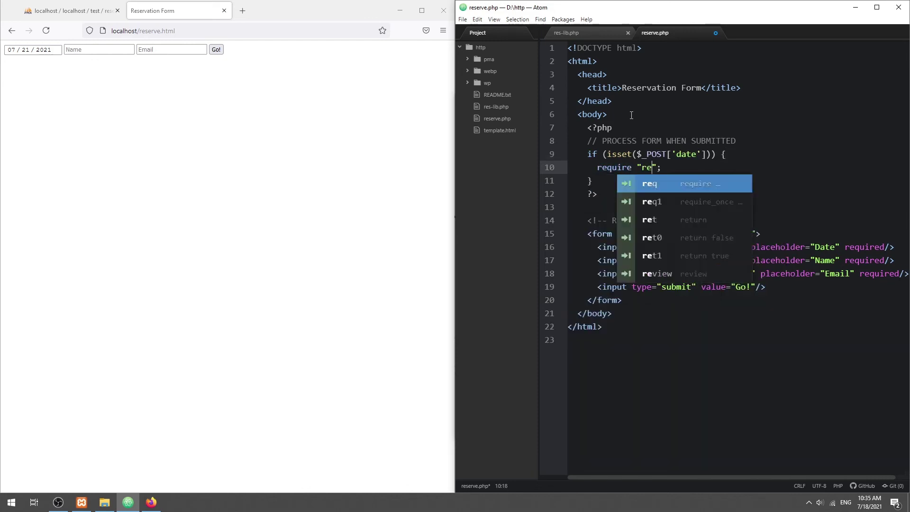
{"action": "type", "text": "res-lib.php"}
{"action": "key", "text": "End"}
{"action": "key", "text": "Return"}
{"action": "type", "text": "echo "}
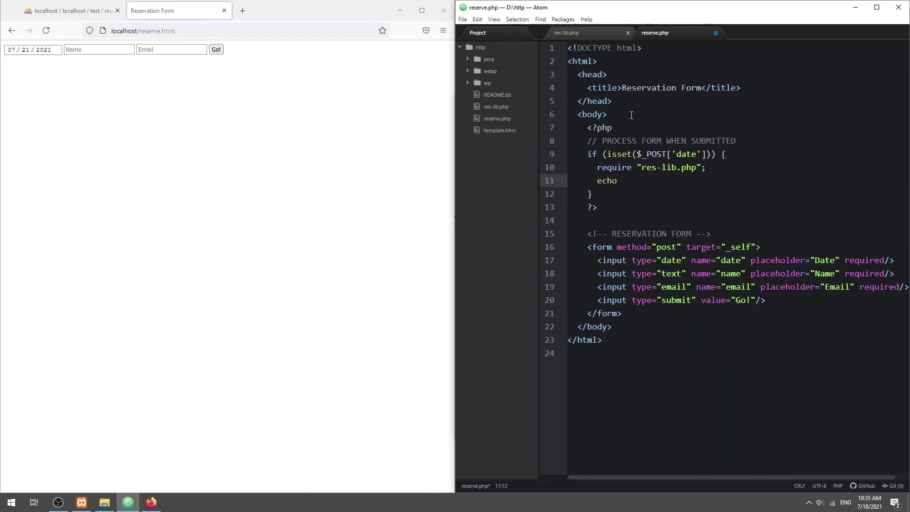
{"action": "type", "text": "$_RS"}
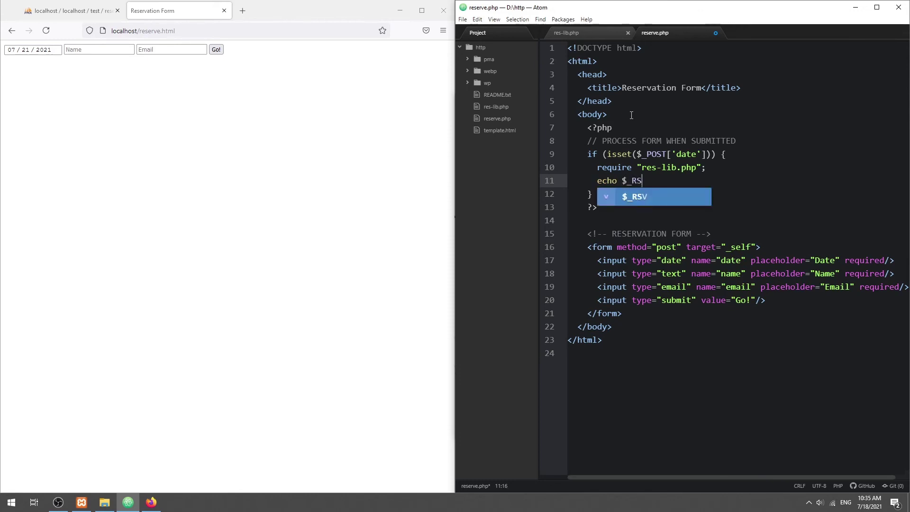
{"action": "type", "text": "V->save()$_POST['"}
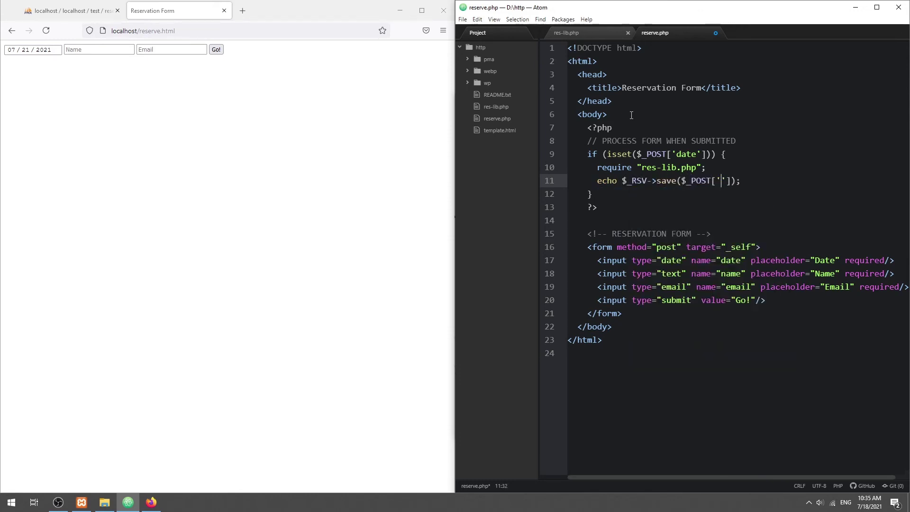
{"action": "type", "text": ", $_POST[''], $_POST['']"}
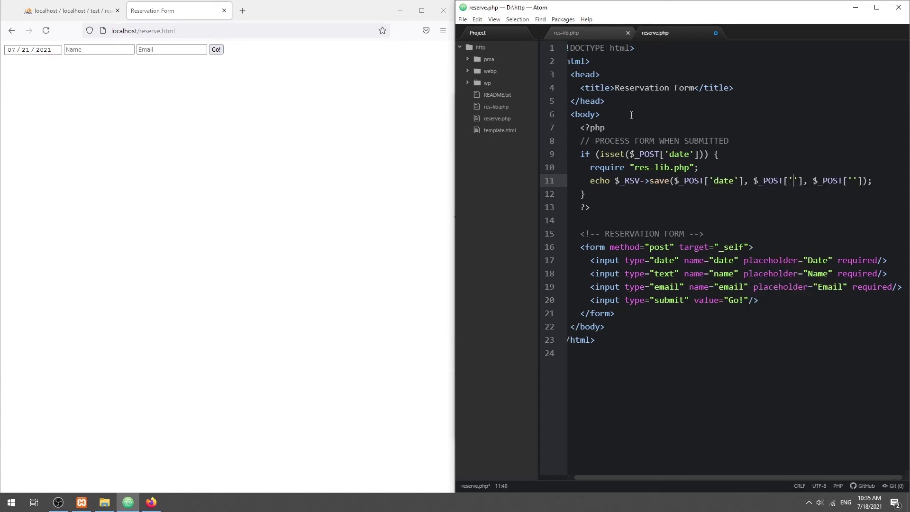
{"action": "type", "text": "name"}
{"action": "key", "text": "Right"}
{"action": "key", "text": "Right"}
{"action": "key", "text": "Right"}
{"action": "type", "text": "email"}
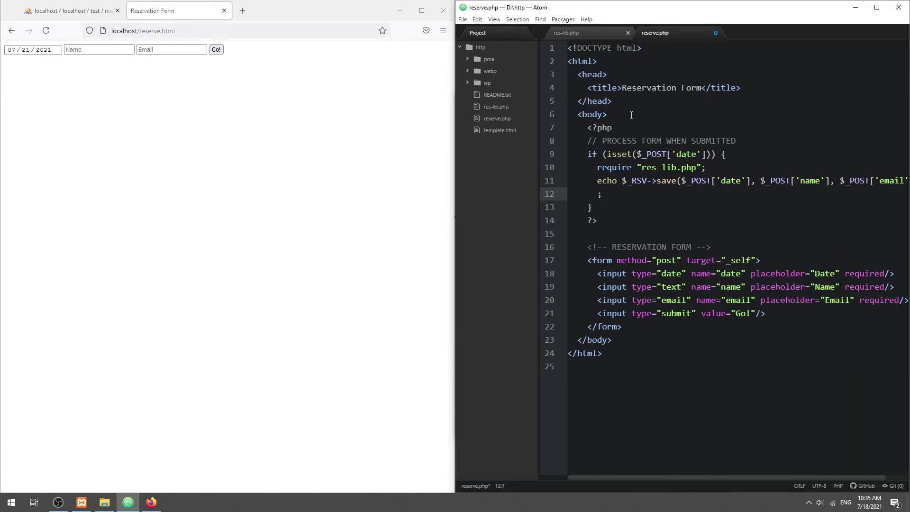
{"action": "type", "text": "? \""}
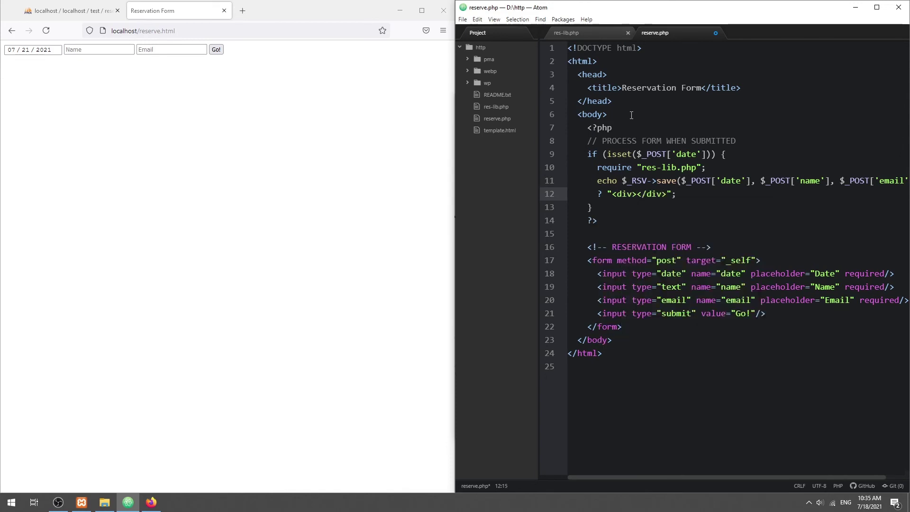
{"action": "type", "text": "<div></div>\" : \"<div>\".$_."}
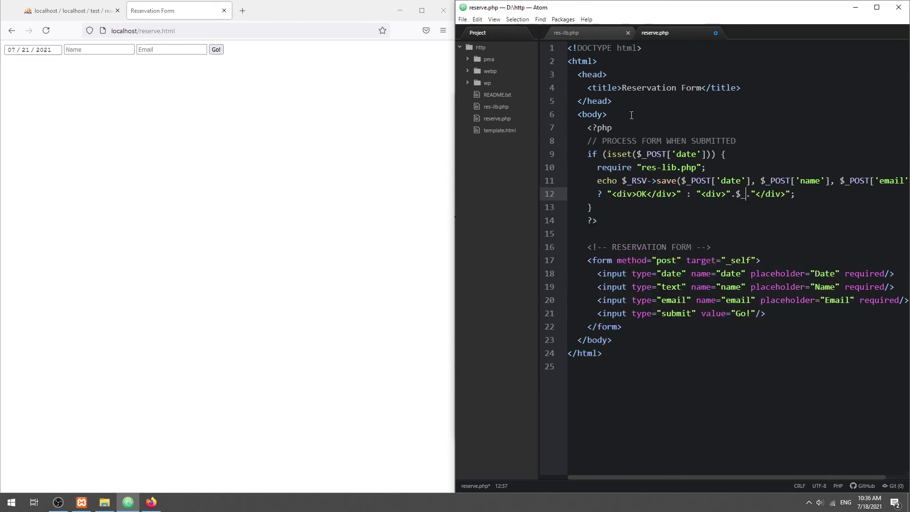
{"action": "type", "text": "RSV->error"}
{"action": "key", "text": "ctrl+s"}
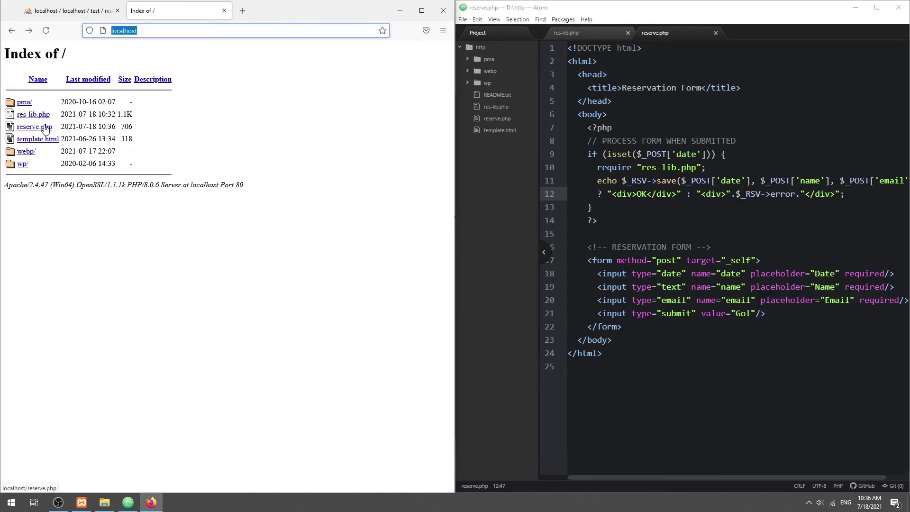
Submit a Joe Doe reservation dated 07/18/2021 through reserve.php
{"action": "left_click", "coordinate": [34, 127]}
{"action": "left_click", "coordinate": [15, 50]}
{"action": "left_click", "coordinate": [22, 134]}
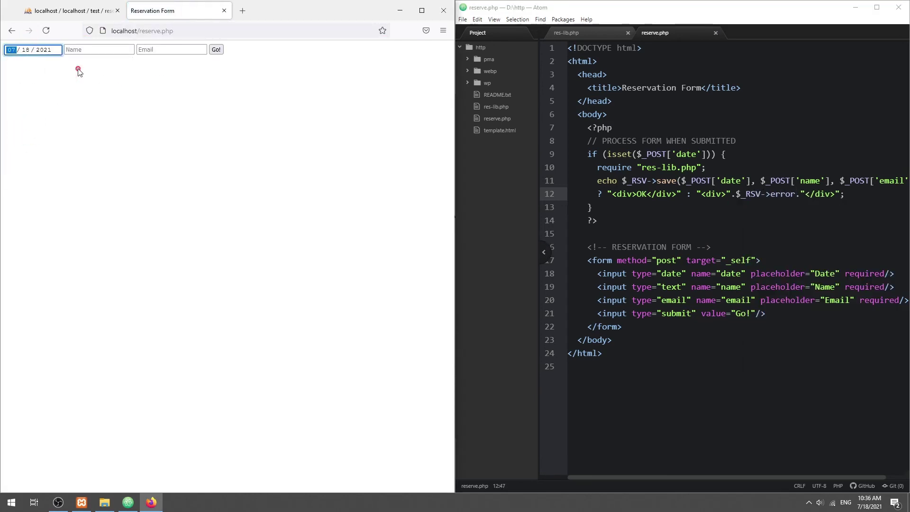
{"action": "left_click", "coordinate": [91, 51]}
{"action": "type", "text": "Doe"}
{"action": "key", "text": "Tab"}
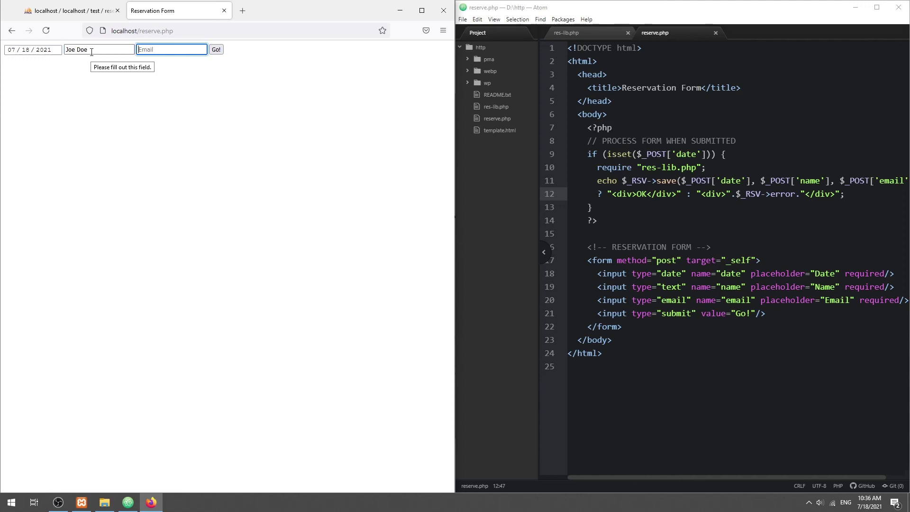
{"action": "type", "text": "com"}
{"action": "key", "text": "Return"}
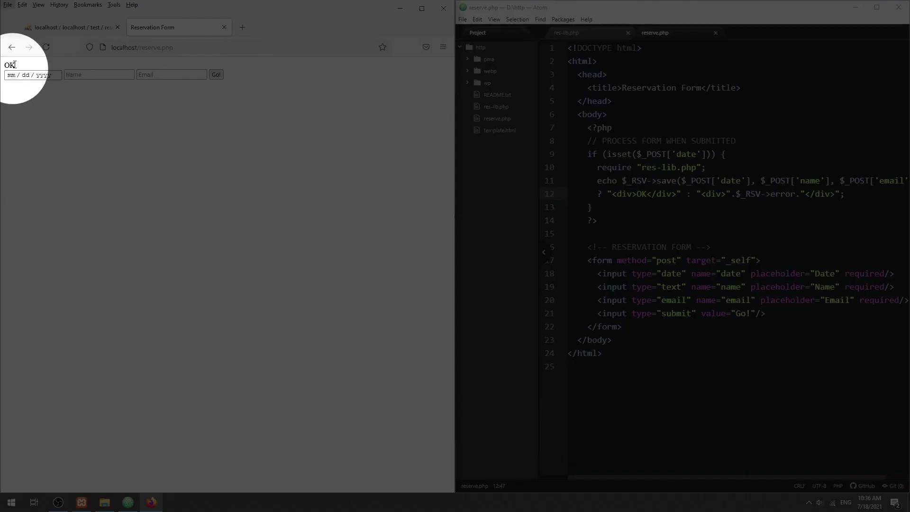
{"action": "key", "text": "alt"}
Browse the phpMyAdmin reservation table to see the new Joe Doe row
{"action": "left_click", "coordinate": [50, 28]}
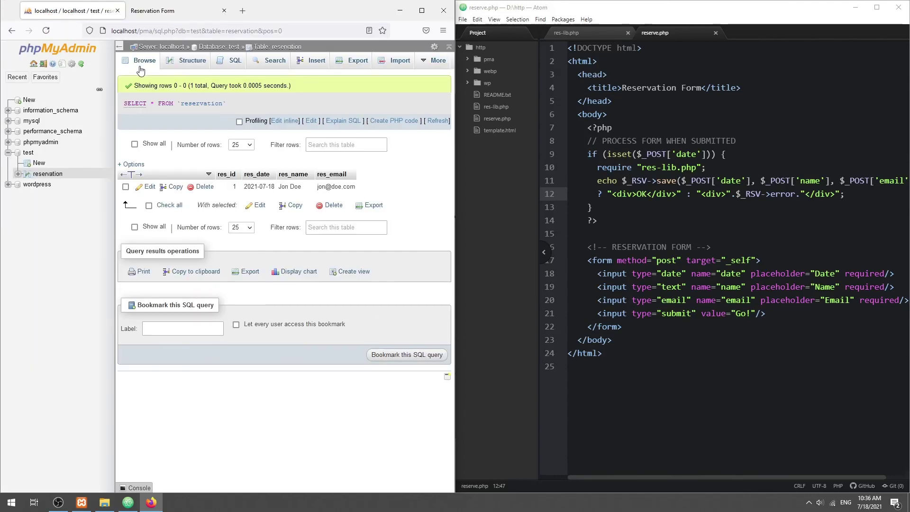
{"action": "left_click", "coordinate": [142, 66]}
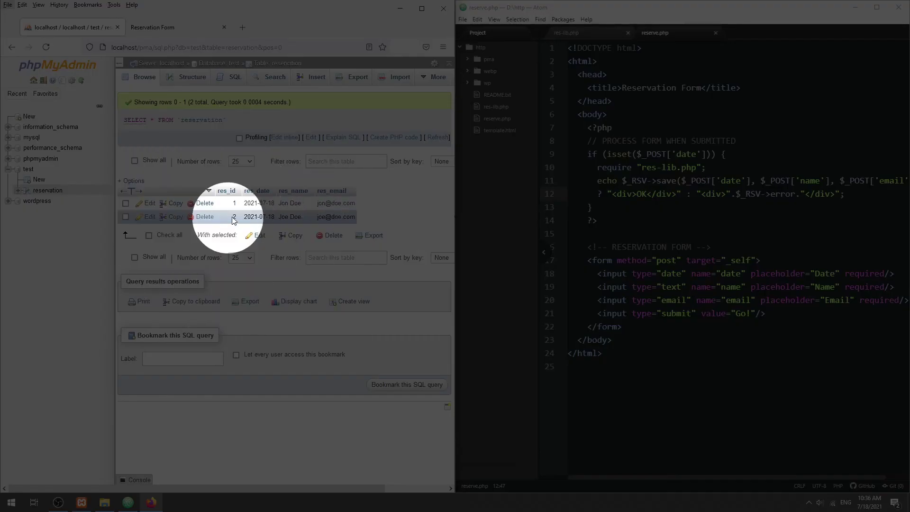